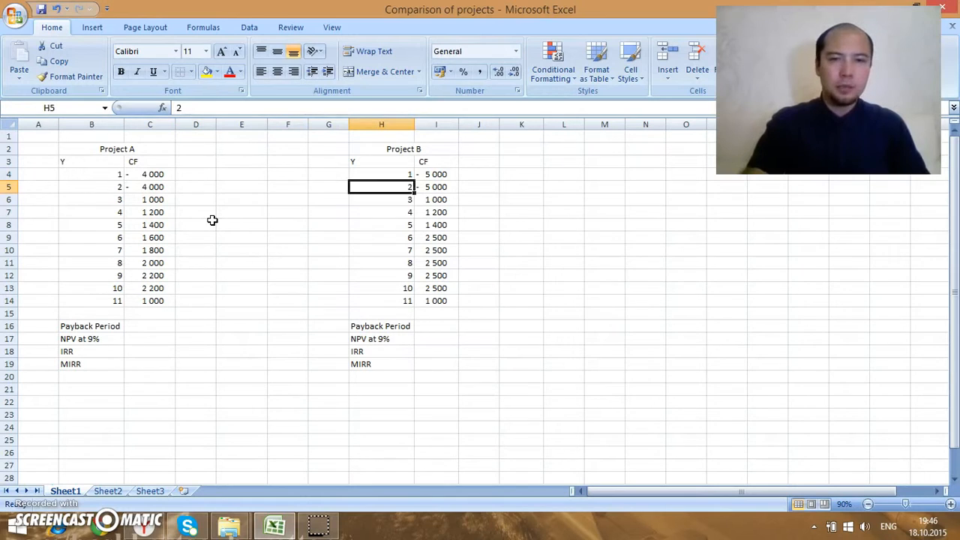
# Step: Examine Project B's yearly cash flows from year 1 through year 11
pyautogui.press('Down')
pyautogui.press('Down')
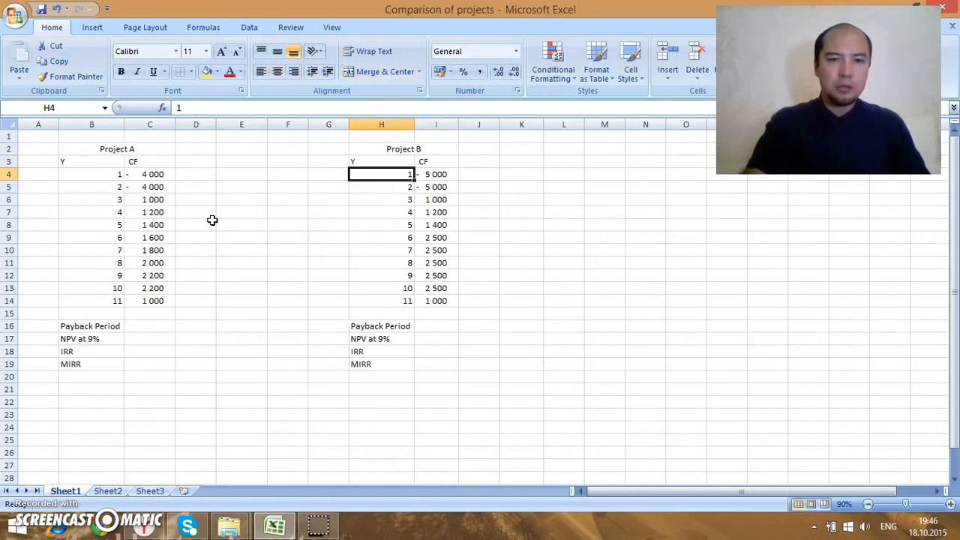
pyautogui.press('Right')
pyautogui.press('Down')
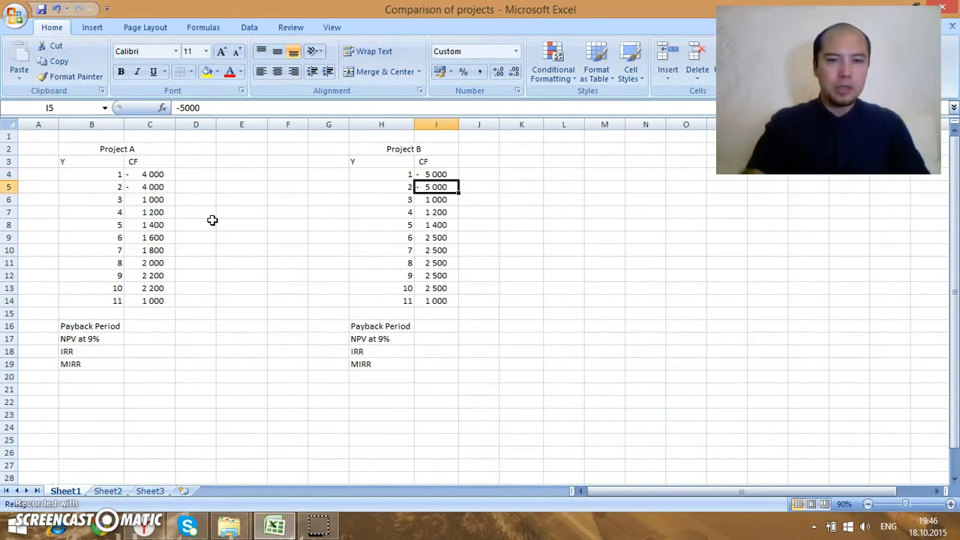
pyautogui.press('Left')
pyautogui.press('Up')
pyautogui.press('Right')
pyautogui.press('Down')
pyautogui.press('Down')
pyautogui.press('Down')
pyautogui.press('Down')
pyautogui.press('Down')
pyautogui.press('Down')
pyautogui.press('Down')
pyautogui.press('Down')
pyautogui.press('Down')
pyautogui.press('Down')
# Step: Compare the year and cash flow columns of Project A and Project B
pyautogui.press('Left')
pyautogui.press('Left')
pyautogui.press('Left')
pyautogui.press('Left')
pyautogui.press('Left')
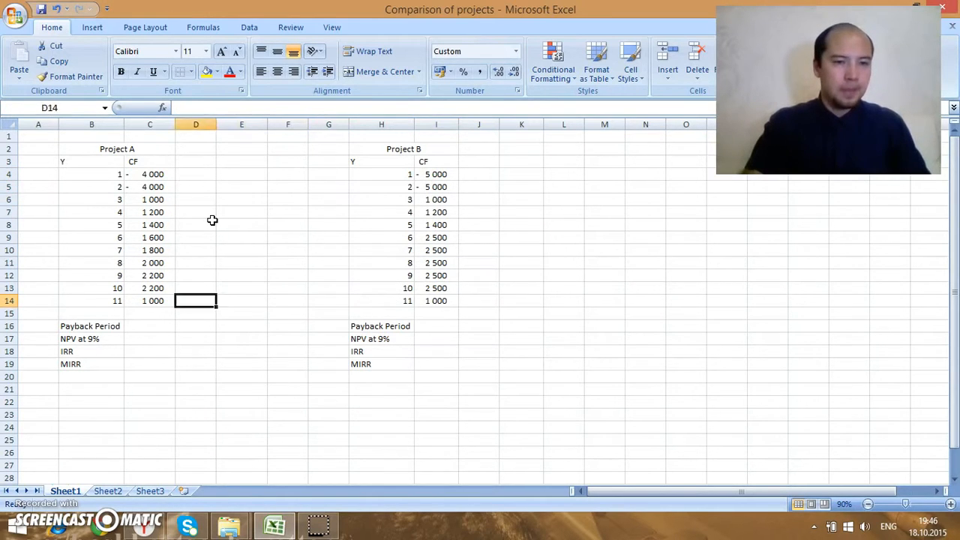
pyautogui.press('Left')
pyautogui.press('Up')
pyautogui.press('Up')
pyautogui.press('Up')
pyautogui.press('Up')
pyautogui.press('Up')
pyautogui.press('Up')
pyautogui.press('Up')
pyautogui.press('Up')
pyautogui.press('Up')
pyautogui.press('Up')
pyautogui.press('Up')
pyautogui.press('Right')
pyautogui.press('Right')
pyautogui.press('Right')
pyautogui.press('Right')
pyautogui.press('Right')
pyautogui.press('Right')
pyautogui.press('Right')
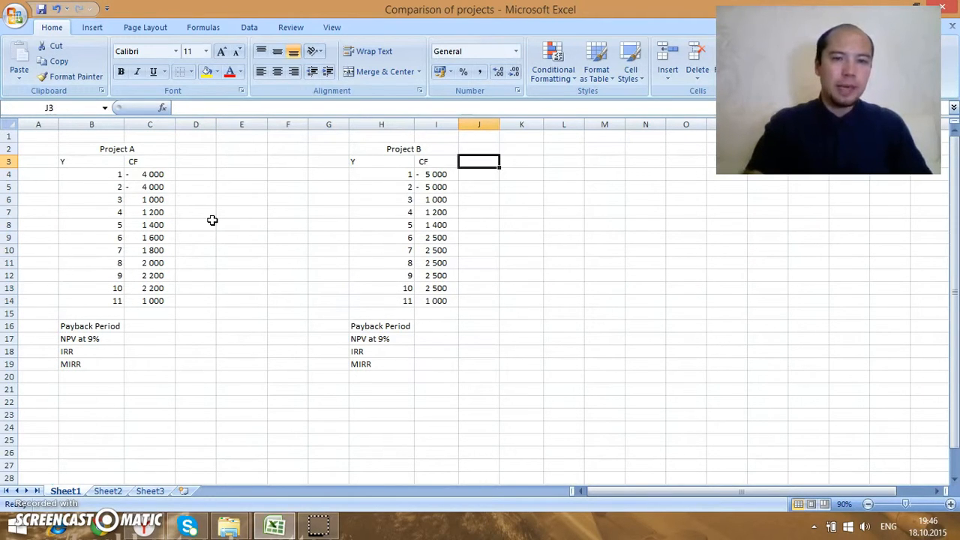
pyautogui.press('Left')
pyautogui.press('Left')
pyautogui.press('Left')
pyautogui.press('Left')
pyautogui.press('Left')
pyautogui.press('Left')
pyautogui.press('Left')
pyautogui.press('Left')
pyautogui.press('Left')
pyautogui.press('Right')
pyautogui.press('Right')
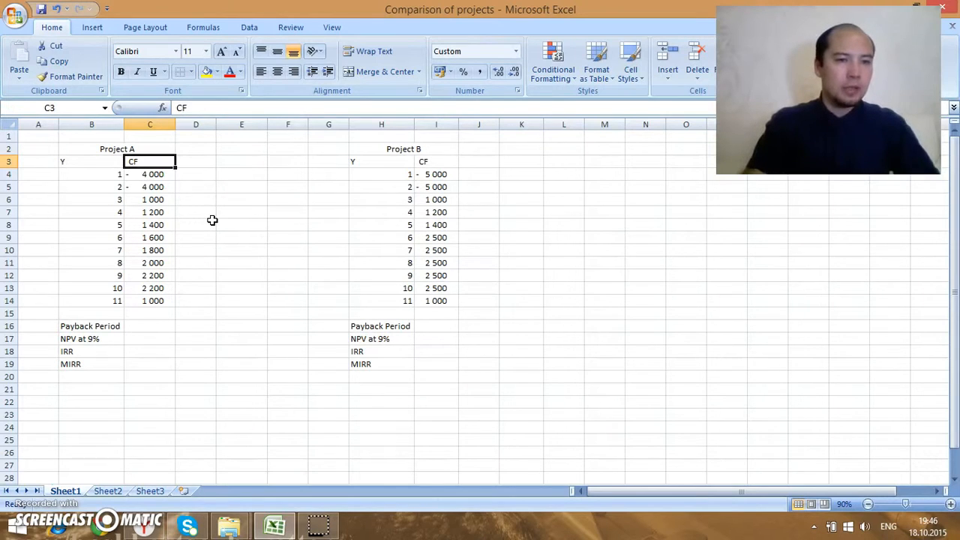
# Step: Check the running sum of Project A's cash flows from year 1 through year 8 to find its payback year
pyautogui.press('Down')
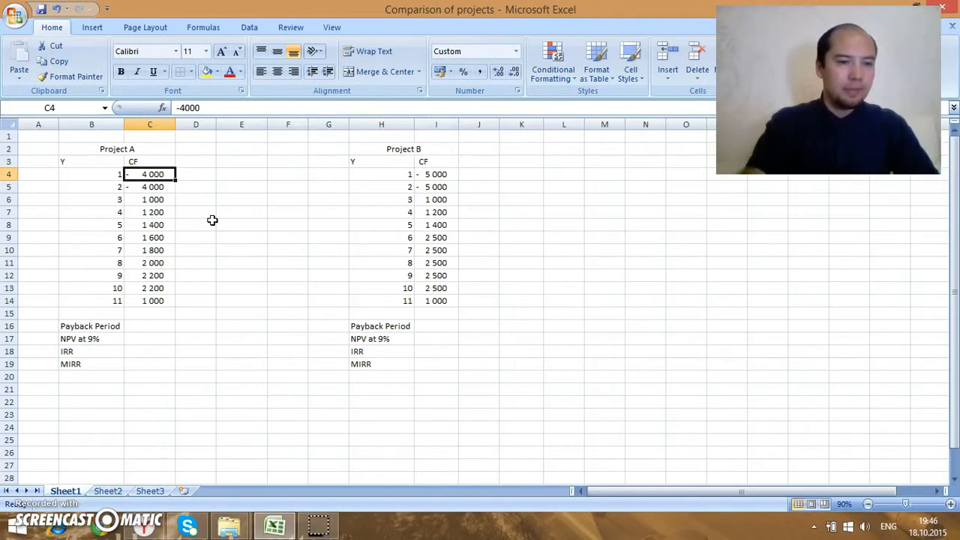
pyautogui.hotkey('shift', 'Down')
pyautogui.hotkey('shift', 'Down')
pyautogui.hotkey('shift', 'Down')
pyautogui.hotkey('shift', 'Down')
pyautogui.hotkey('shift', 'Down')
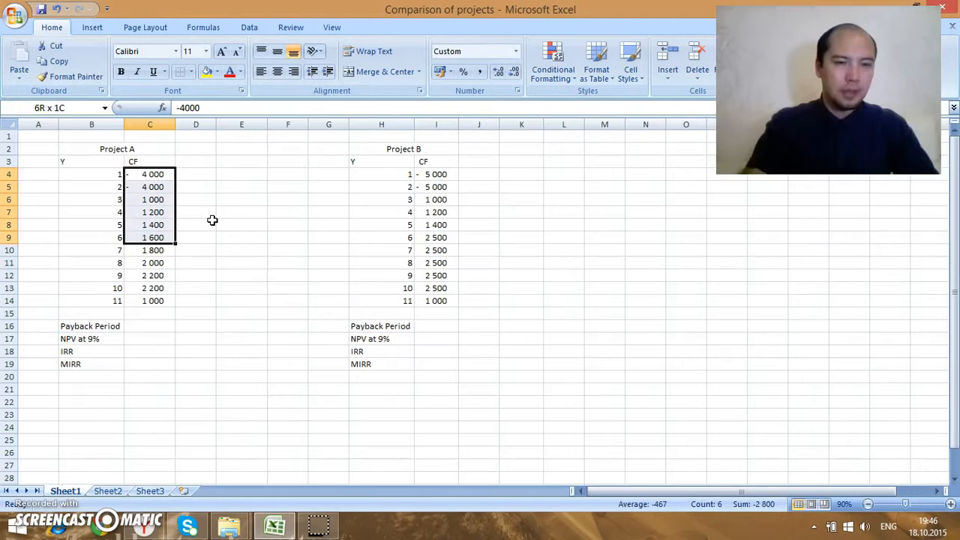
pyautogui.press('Right')
pyautogui.press('Left')
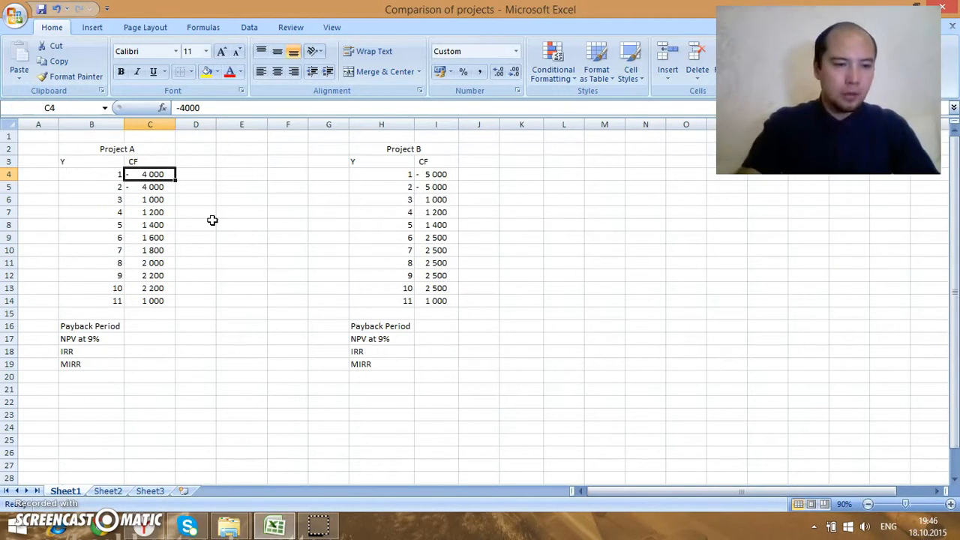
pyautogui.hotkey('shift', 'Down')
pyautogui.hotkey('shift', 'Down')
pyautogui.hotkey('shift', 'Down')
pyautogui.hotkey('shift', 'Down')
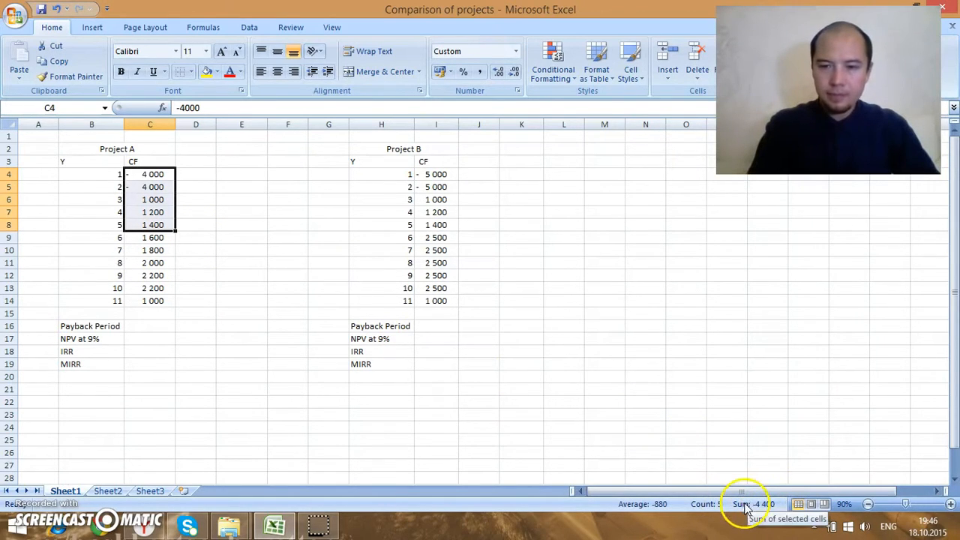
pyautogui.hotkey('shift', 'Down')
pyautogui.hotkey('shift', 'Down')
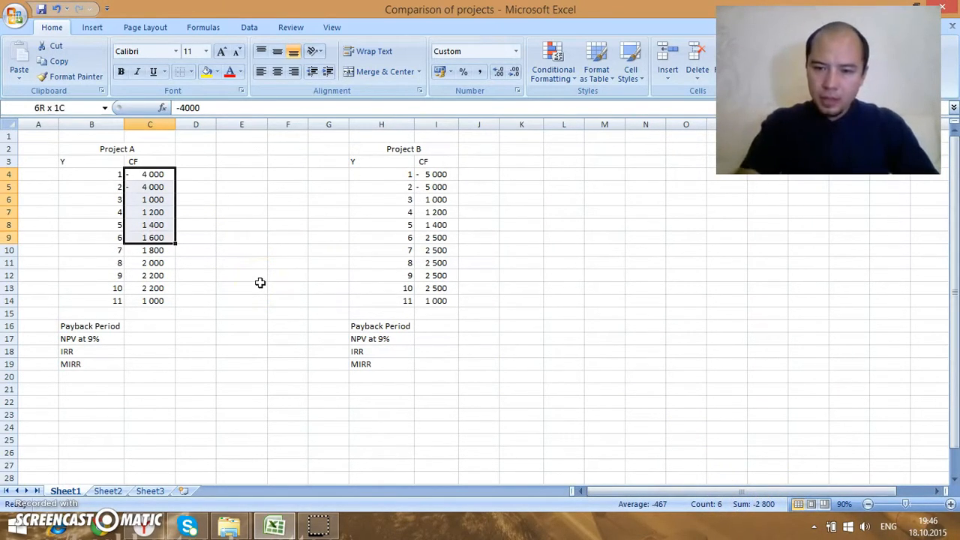
pyautogui.hotkey('shift', 'Down')
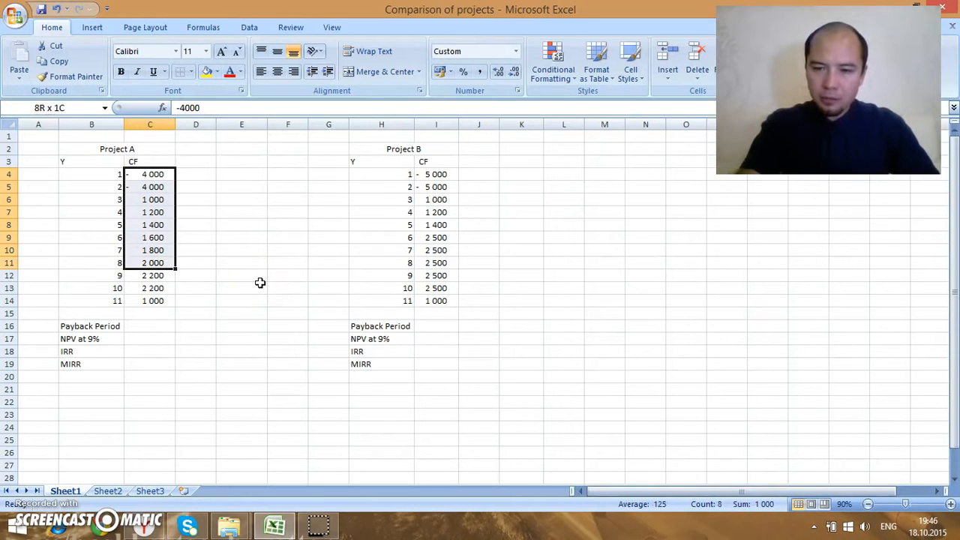
pyautogui.hotkey('shift', 'Up')
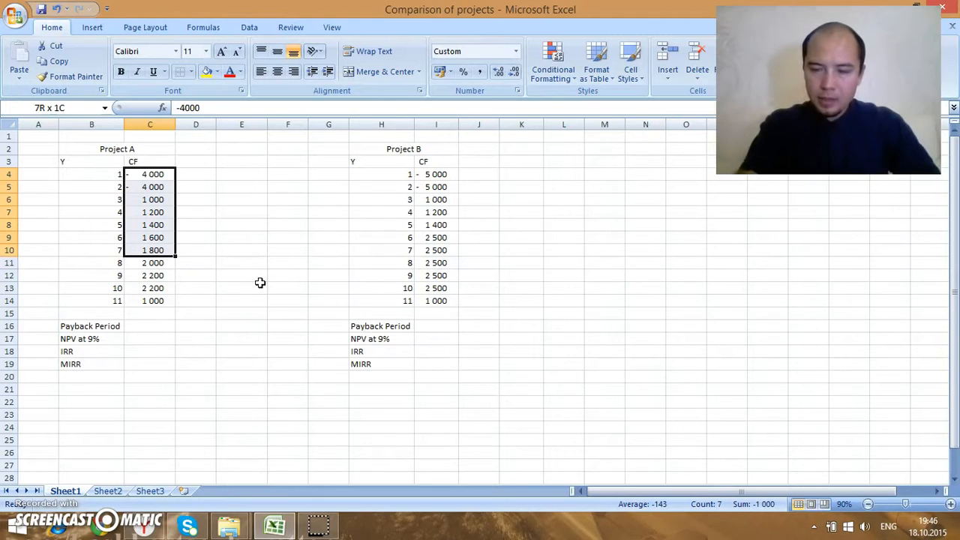
pyautogui.hotkey('shift', 'Down')
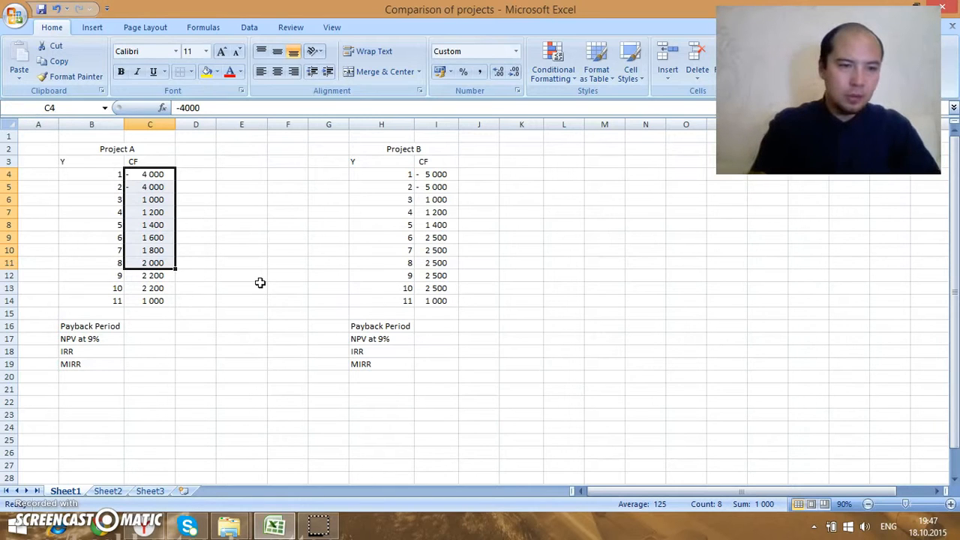
# Step: Enter "8 years" as Project A's payback period in C16
pyautogui.click(141, 327)
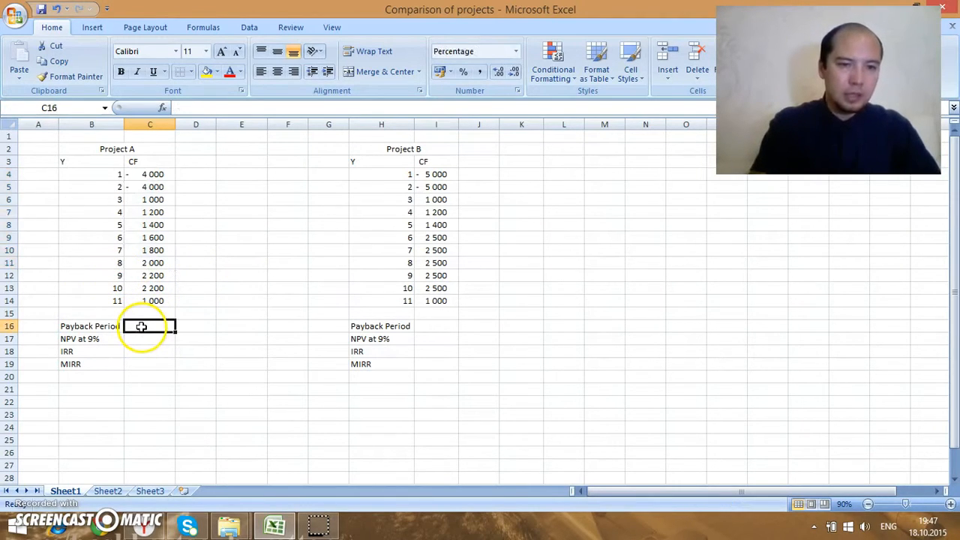
pyautogui.write('8 years')
pyautogui.press('Delete')
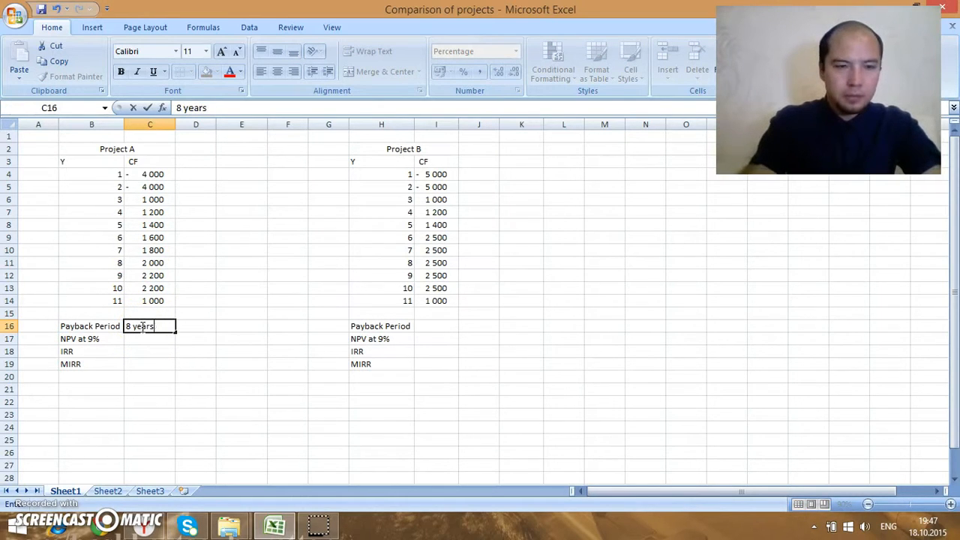
pyautogui.press('Return')
# Step: Check the running sum of Project B's cash flows from year 1 through year 8 to find its payback year
pyautogui.press('Up')
pyautogui.press('Right')
pyautogui.press('Right')
pyautogui.press('Right')
pyautogui.press('Right')
pyautogui.press('Right')
pyautogui.press('Right')
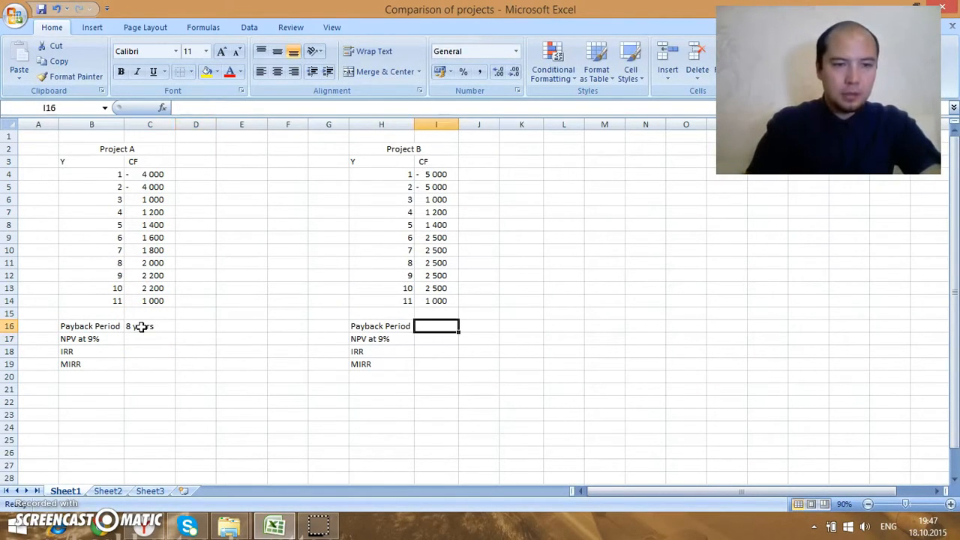
pyautogui.press('Up')
pyautogui.press('Up')
pyautogui.press('Up')
pyautogui.press('Up')
pyautogui.press('Up')
pyautogui.press('Up')
pyautogui.press('Up')
pyautogui.press('Up')
pyautogui.press('Up')
pyautogui.press('Up')
pyautogui.press('Up')
pyautogui.press('Up')
pyautogui.press('Up')
pyautogui.press('Up')
pyautogui.press('Down')
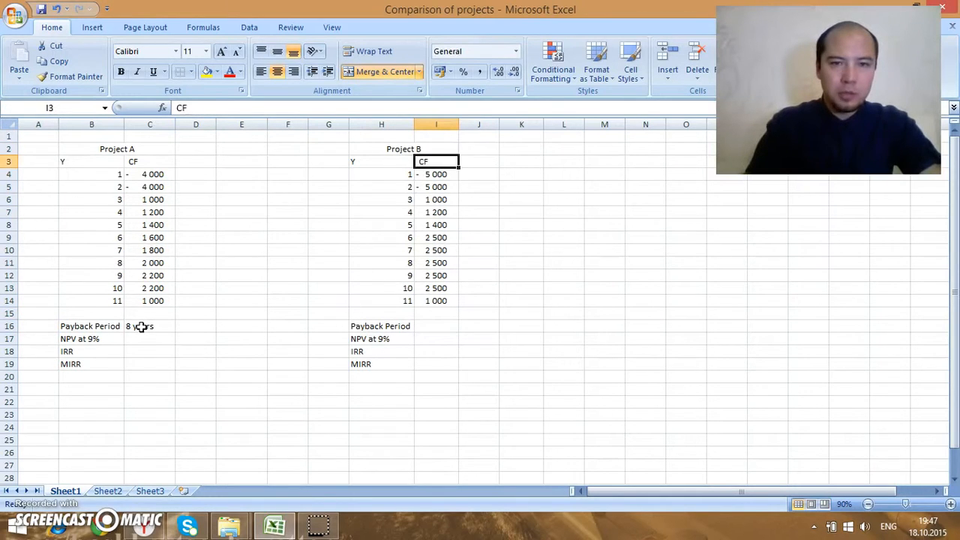
pyautogui.press('Down')
pyautogui.hotkey('shift', 'Down')
pyautogui.hotkey('shift', 'Down')
pyautogui.hotkey('shift', 'Down')
pyautogui.hotkey('shift', 'Down')
pyautogui.hotkey('shift', 'Down')
pyautogui.hotkey('shift', 'Down')
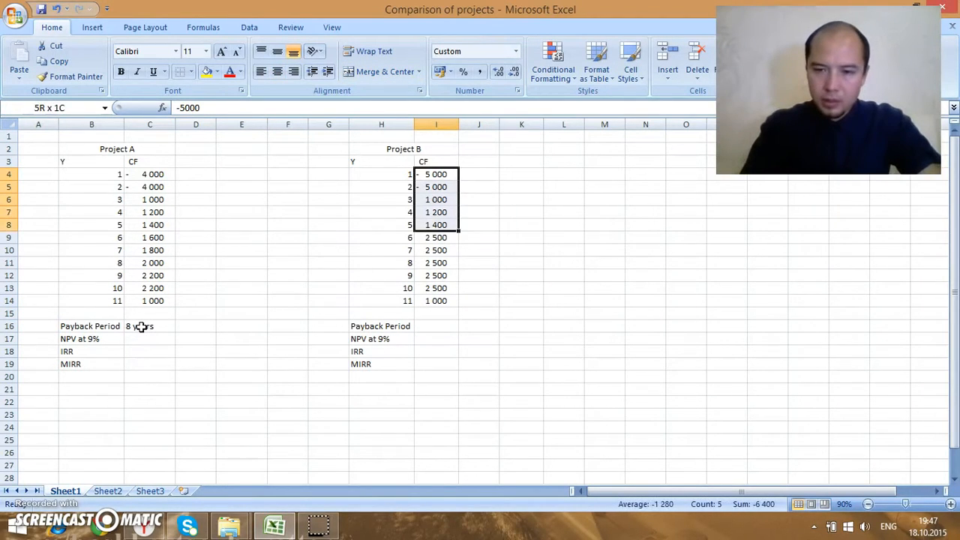
pyautogui.hotkey('shift', 'Down')
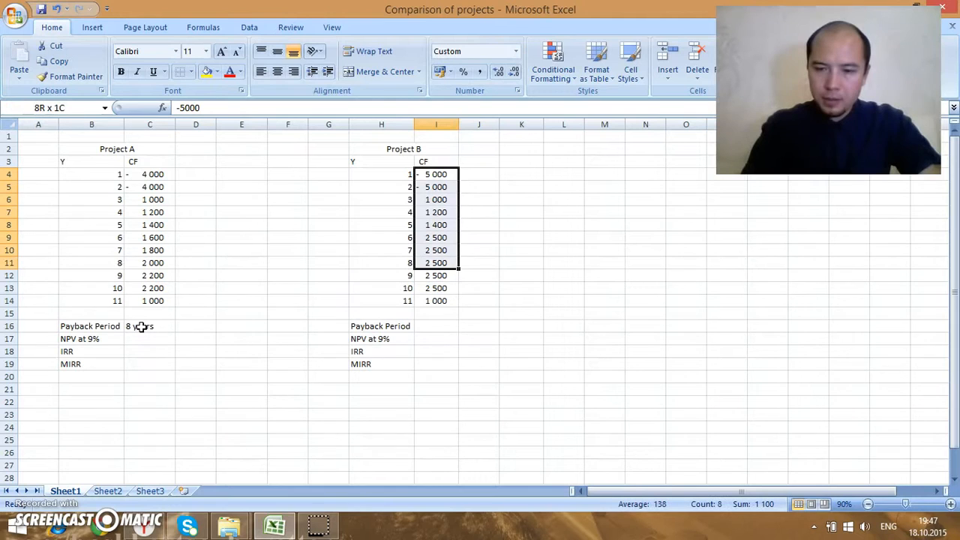
pyautogui.hotkey('shift', 'Up')
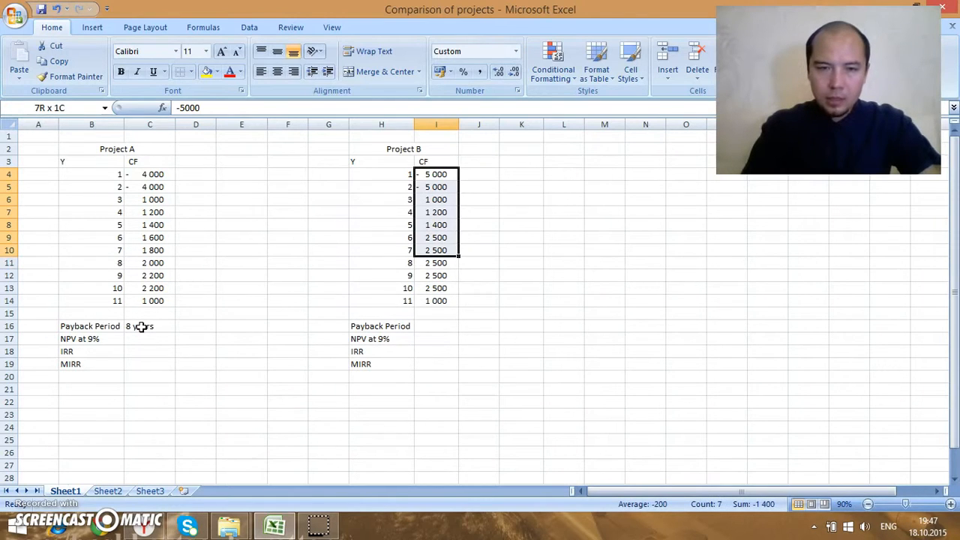
pyautogui.hotkey('shift', 'Left')
pyautogui.hotkey('shift', 'Right')
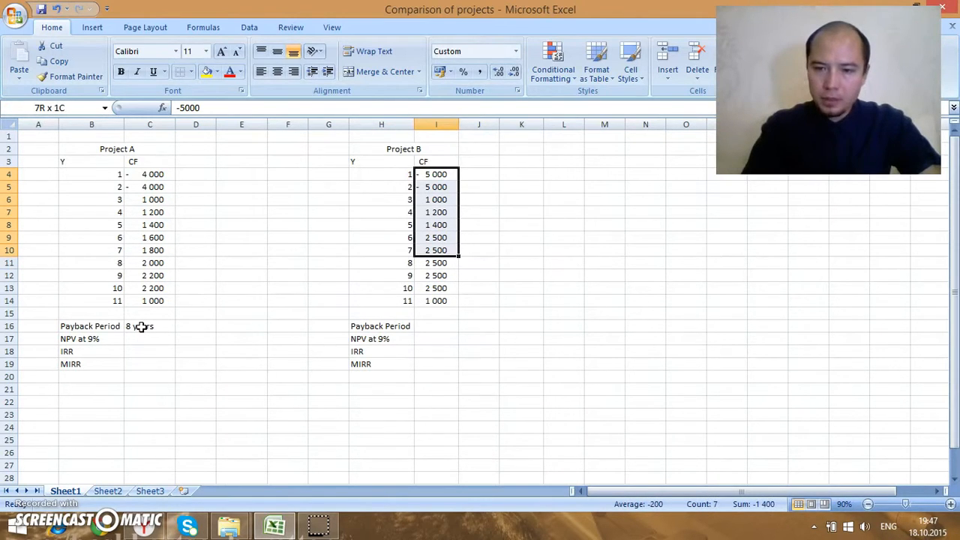
pyautogui.hotkey('shift', 'Down')
pyautogui.hotkey('shift', 'Left')
pyautogui.hotkey('shift', 'Right')
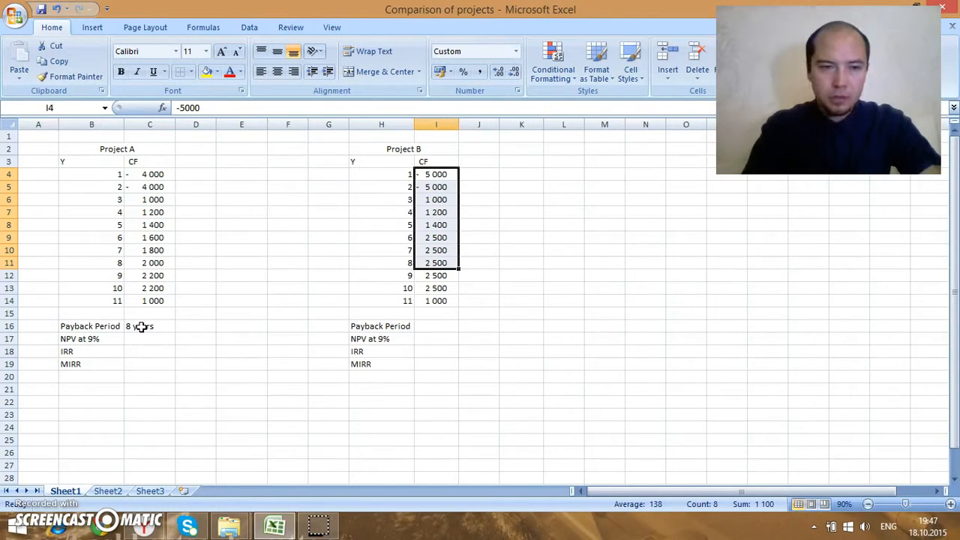
# Step: Enter "8 years" as Project B's payback period in I16
pyautogui.press('Down')
pyautogui.press('Down')
pyautogui.press('Down')
pyautogui.press('Down')
pyautogui.press('Down')
pyautogui.press('Down')
pyautogui.press('Down')
pyautogui.press('Down')
pyautogui.press('Down')
pyautogui.press('Down')
pyautogui.press('Down')
pyautogui.press('Down')
pyautogui.press('Down')
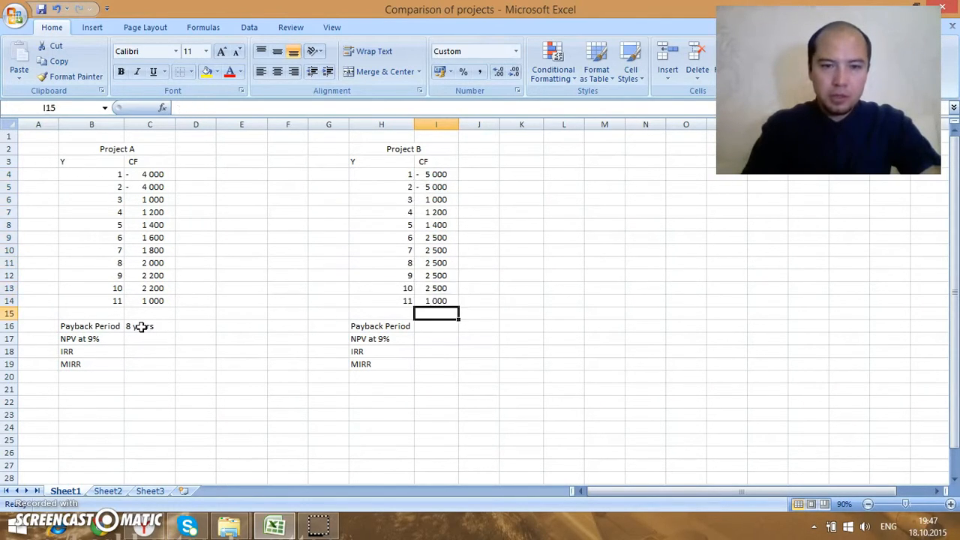
pyautogui.press('Up')
pyautogui.write('8 ')
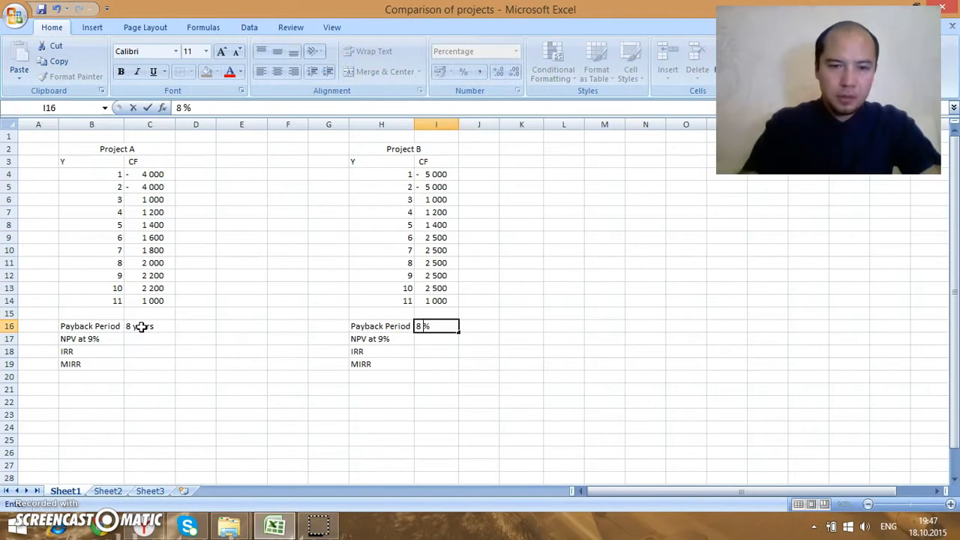
pyautogui.write('years')
pyautogui.press('Delete')
pyautogui.press('Return')
# Step: Review Project A's NPV at 9% row and the cash flow column it relates to
pyautogui.press('Up')
pyautogui.press('Left')
pyautogui.press('Left')
pyautogui.press('Home')
pyautogui.press('Right')
pyautogui.press('Right')
pyautogui.press('Down')
pyautogui.press('Left')
pyautogui.press('Left')
pyautogui.press('Right')
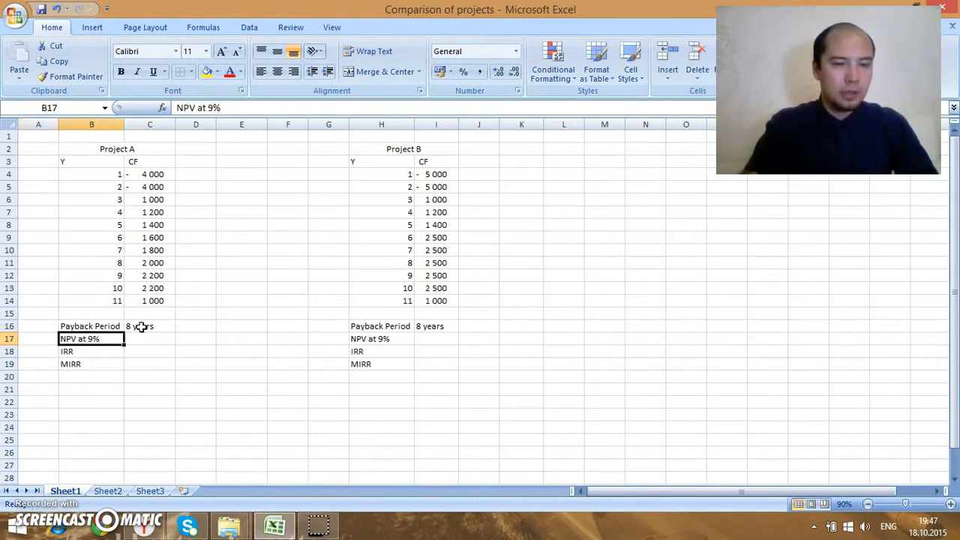
pyautogui.press('Right')
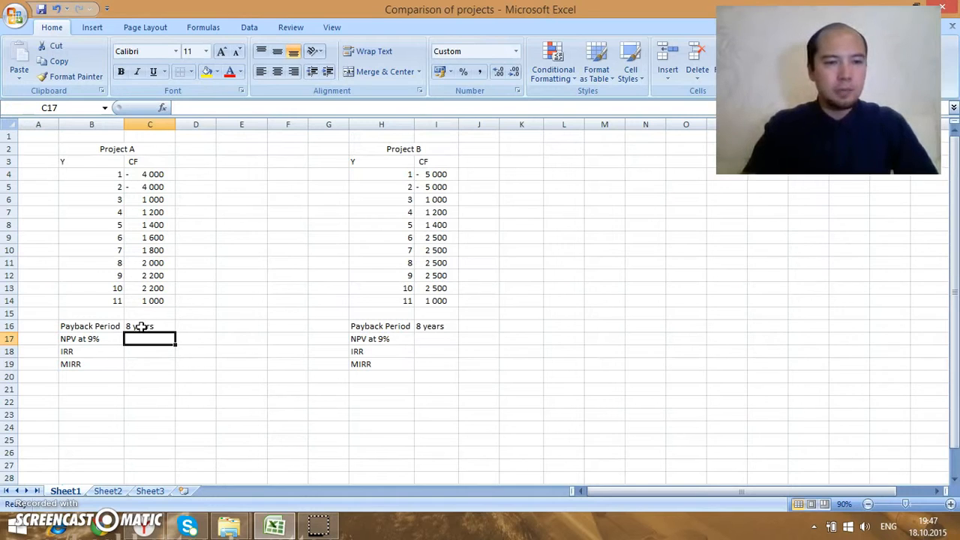
pyautogui.press('Left')
pyautogui.press('Left')
pyautogui.press('Right')
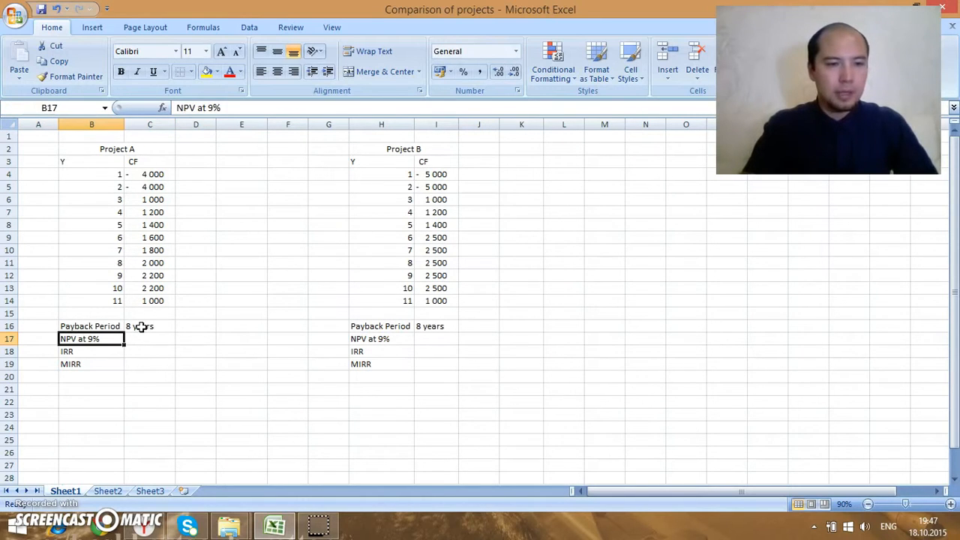
pyautogui.press('Right')
pyautogui.press('Up')
pyautogui.press('Up')
pyautogui.press('Up')
pyautogui.press('Up')
pyautogui.press('Up')
pyautogui.press('Up')
pyautogui.press('Up')
pyautogui.press('Up')
pyautogui.press('Up')
pyautogui.press('Up')
pyautogui.press('Up')
pyautogui.press('Up')
pyautogui.press('Up')
pyautogui.press('Up')
pyautogui.press('Up')
pyautogui.press('Up')
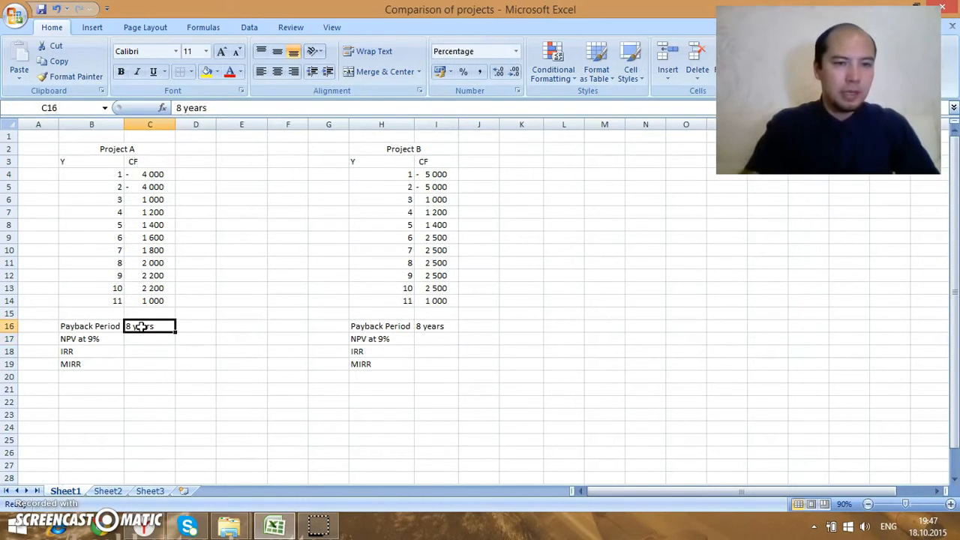
# Step: Go through Project A's yearly cash flows in column C that its NPV has to cover
pyautogui.press('Down')
pyautogui.press('Down')
pyautogui.press('Down')
pyautogui.press('Down')
pyautogui.press('Down')
pyautogui.press('Down')
pyautogui.press('Down')
pyautogui.press('Down')
pyautogui.press('Down')
pyautogui.press('Down')
pyautogui.press('Down')
pyautogui.press('Down')
pyautogui.press('Down')
pyautogui.press('Down')
pyautogui.press('Down')
pyautogui.press('Down')
pyautogui.press('Down')
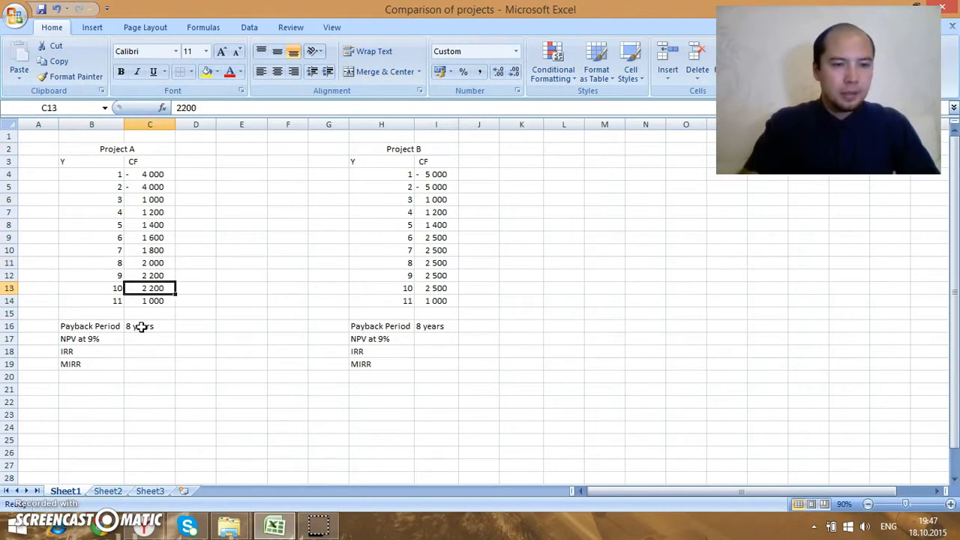
pyautogui.press('Up')
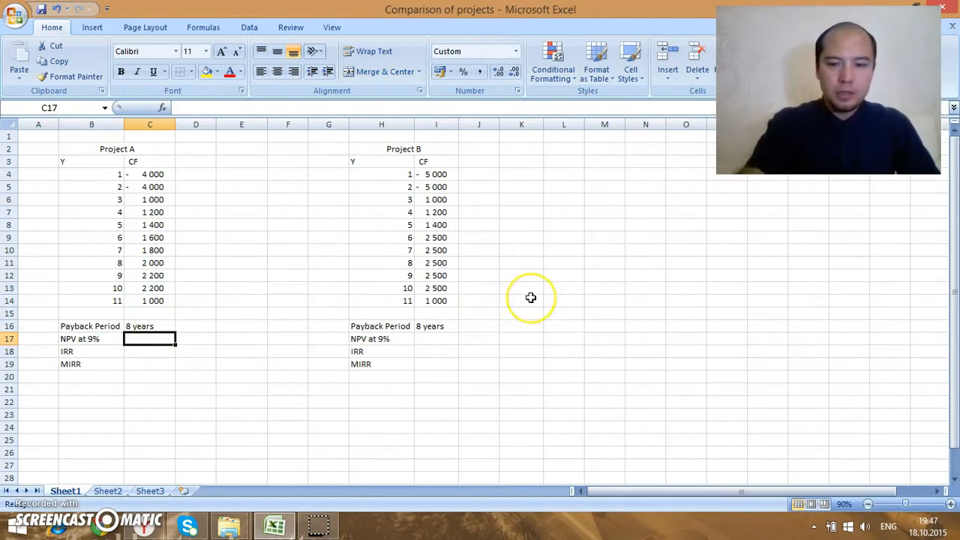
# Step: Calculate Project A's NPV in C17 with =NPV(9%; C4:C14)
pyautogui.write('=')
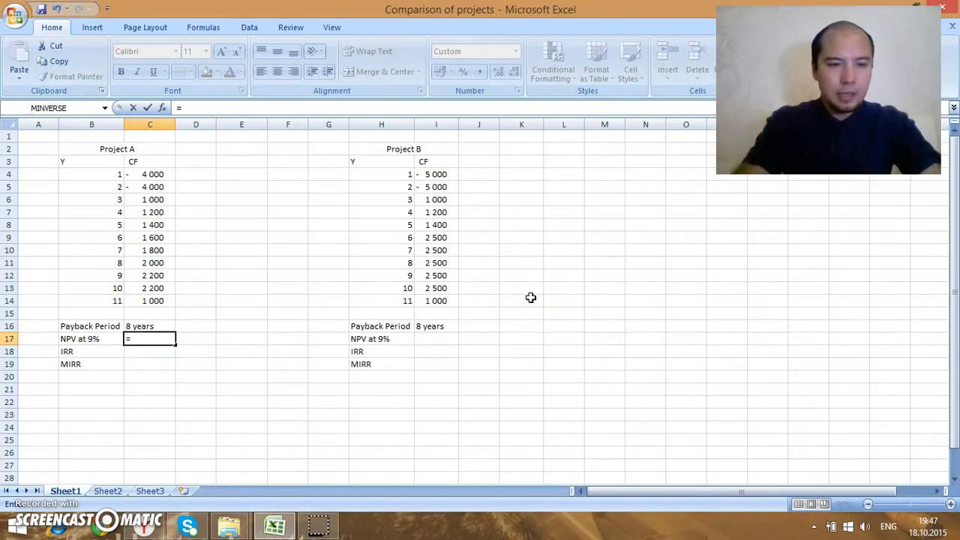
pyautogui.write('npv(9%')
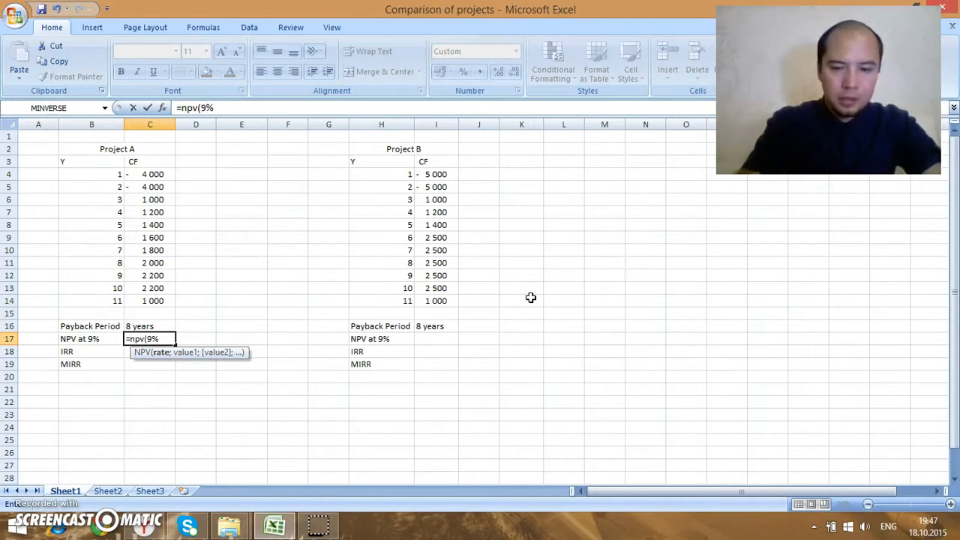
pyautogui.write(';')
pyautogui.moveTo(148, 174); pyautogui.dragTo(155, 297)
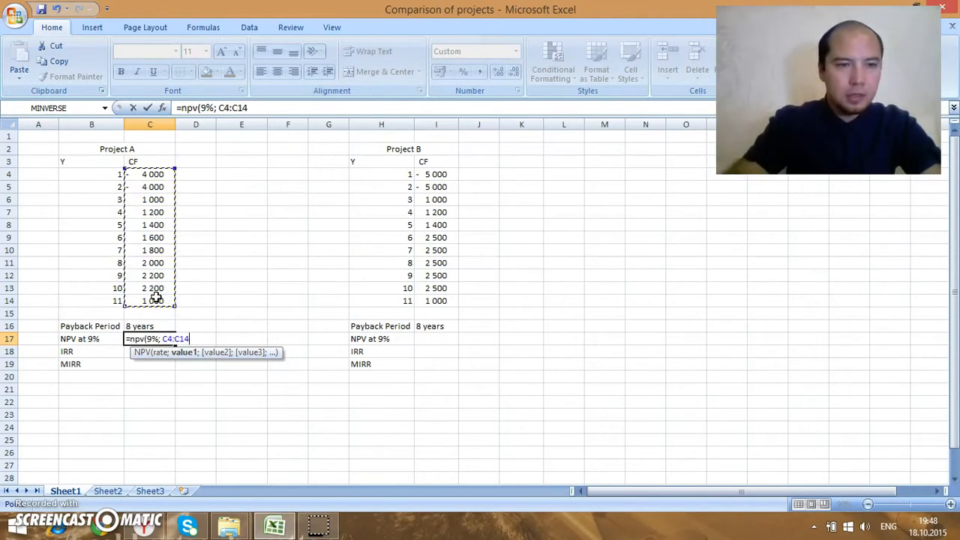
pyautogui.write(')')
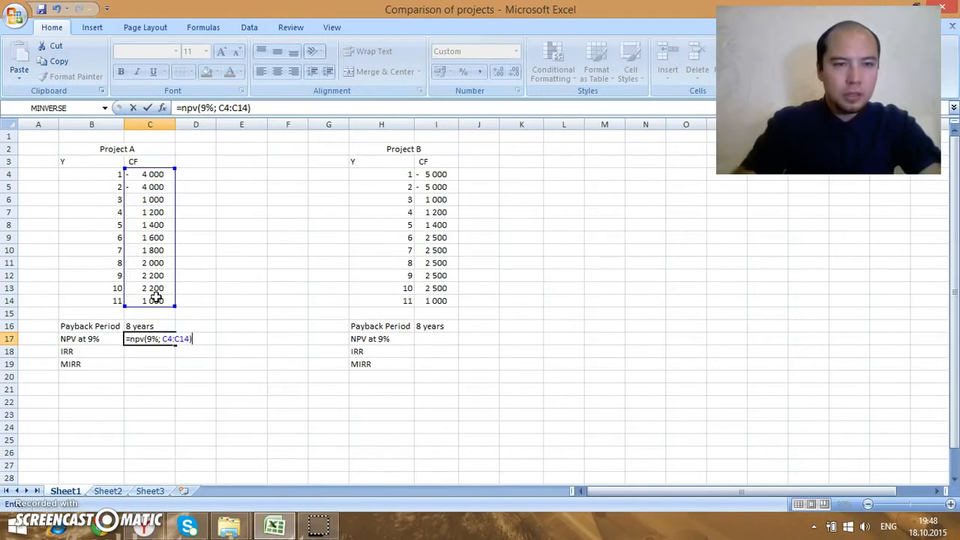
pyautogui.press('Return')
pyautogui.press('Up')
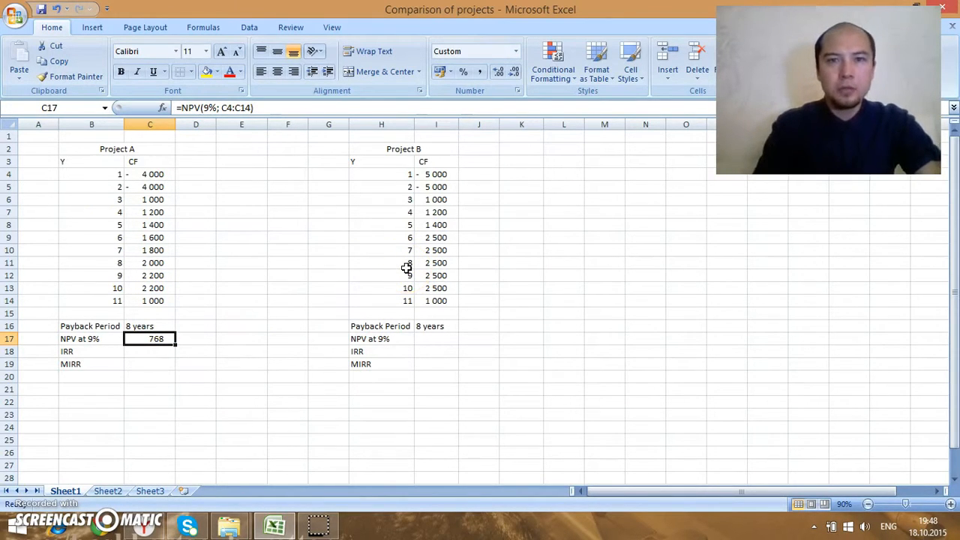
# Step: Add the column heading "DF at 9%" in D3, beside Project A's cash flows
pyautogui.press('Up')
pyautogui.press('Up')
pyautogui.press('Up')
pyautogui.press('Up')
pyautogui.press('Up')
pyautogui.press('Up')
pyautogui.press('Up')
pyautogui.press('Up')
pyautogui.press('Up')
pyautogui.press('Up')
pyautogui.press('Up')
pyautogui.press('Up')
pyautogui.press('Up')
pyautogui.press('Up')
pyautogui.press('Up')
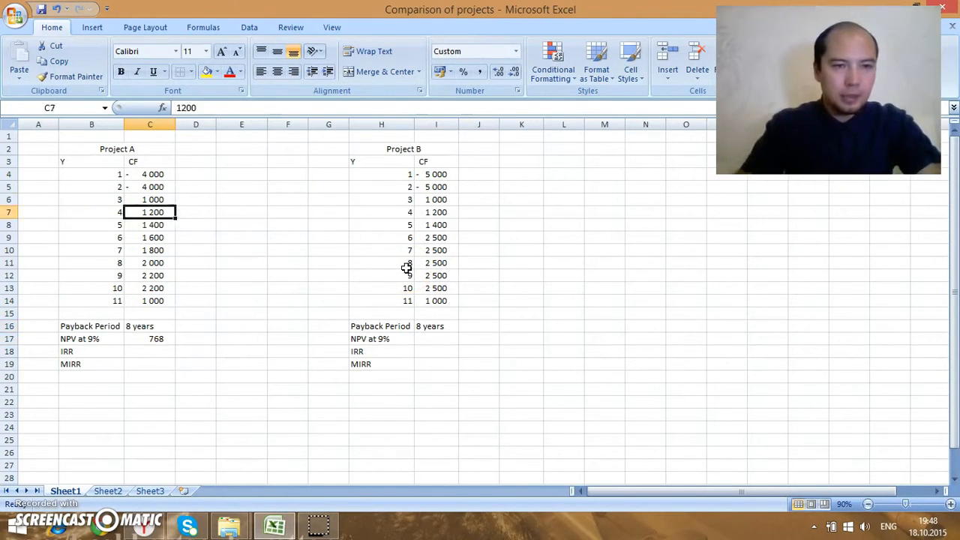
pyautogui.press('Right')
pyautogui.press('Down')
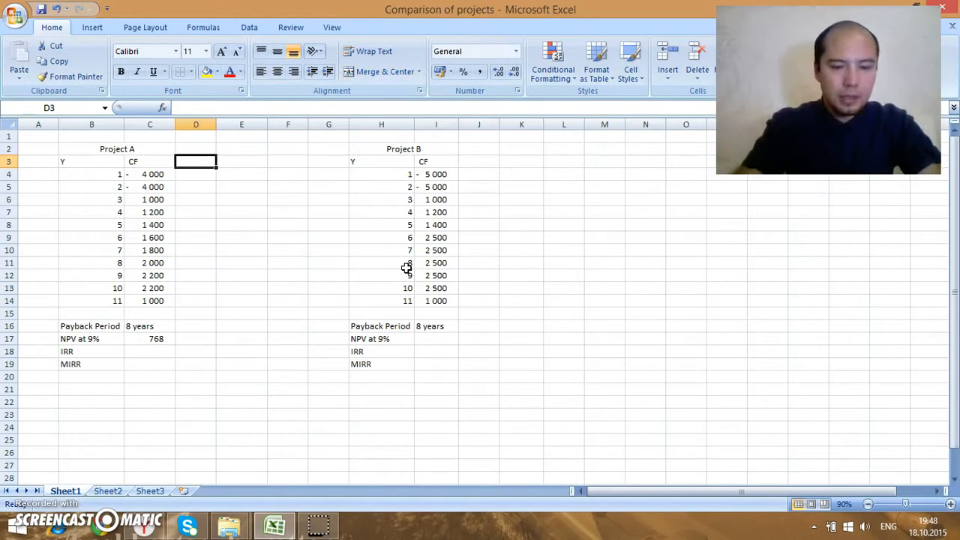
pyautogui.write('DF at 9%')
pyautogui.press('Return')
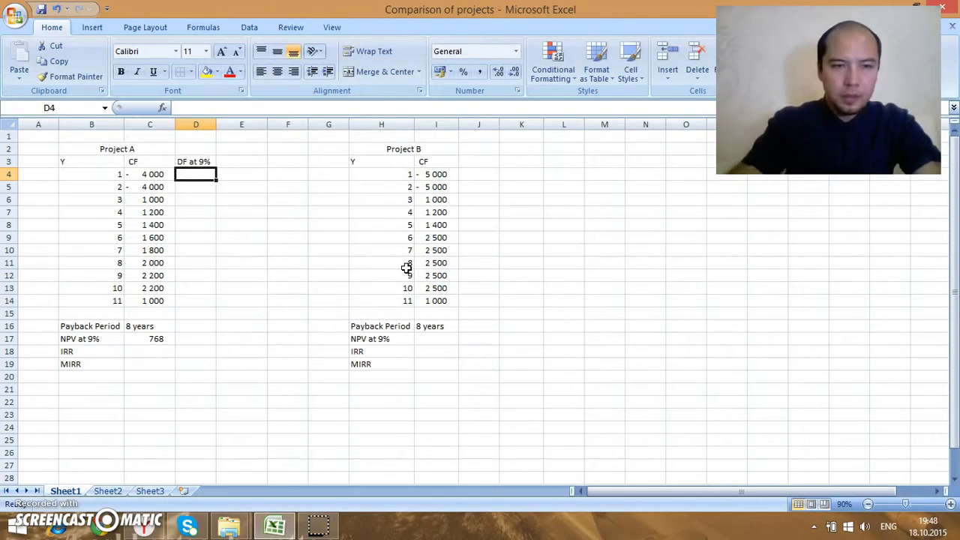
# Step: Calculate the year 1 discount factor in D4 with =1/(1+0,09)^B4
pyautogui.write('=1/(1')
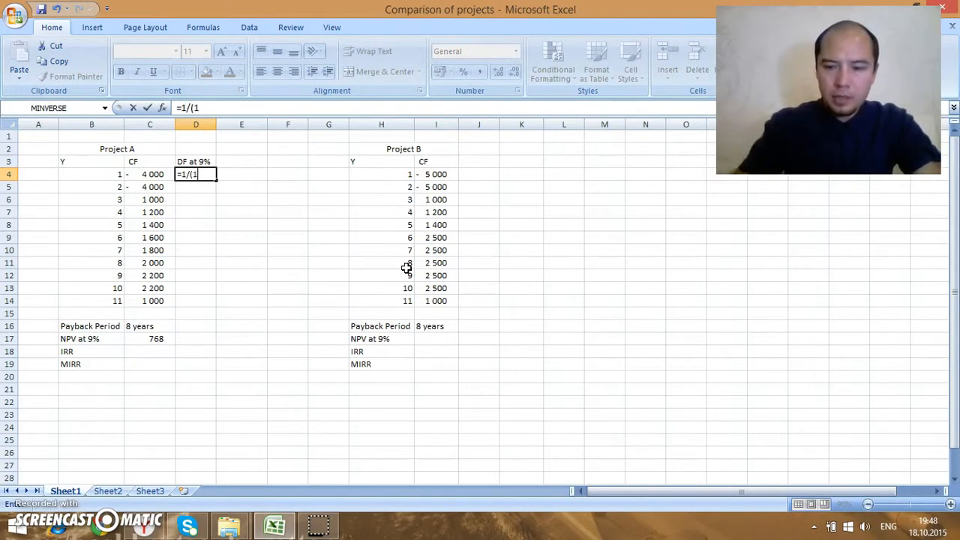
pyautogui.write('+0,0')
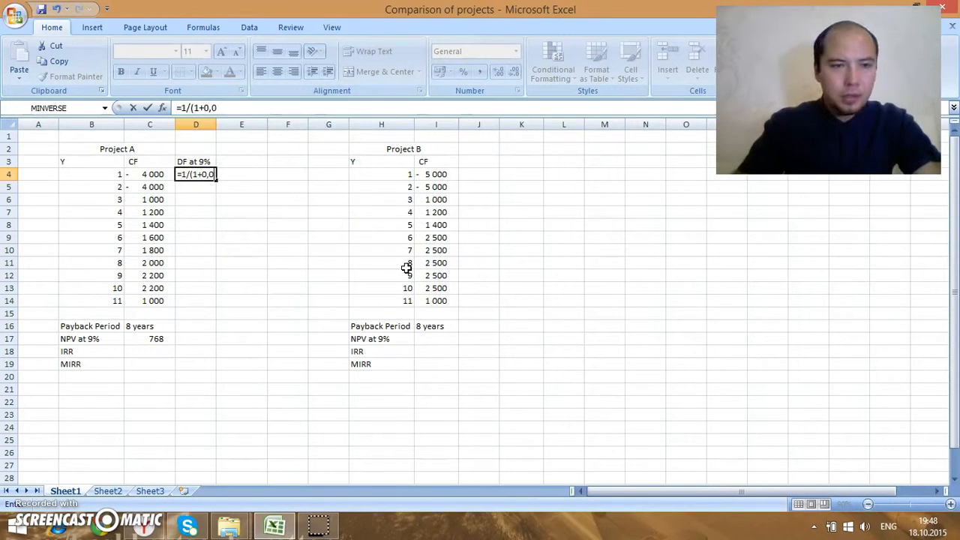
pyautogui.write('9)^')
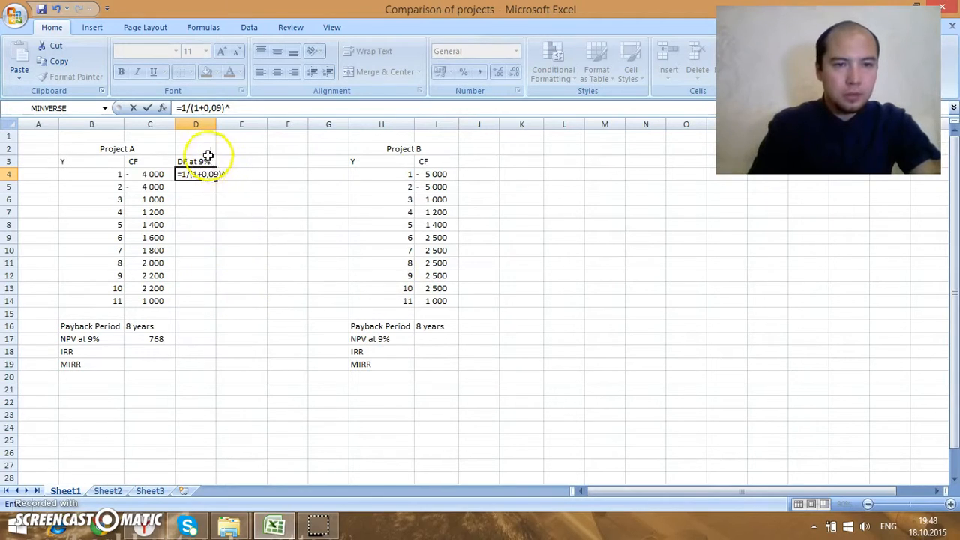
pyautogui.click(110, 174)
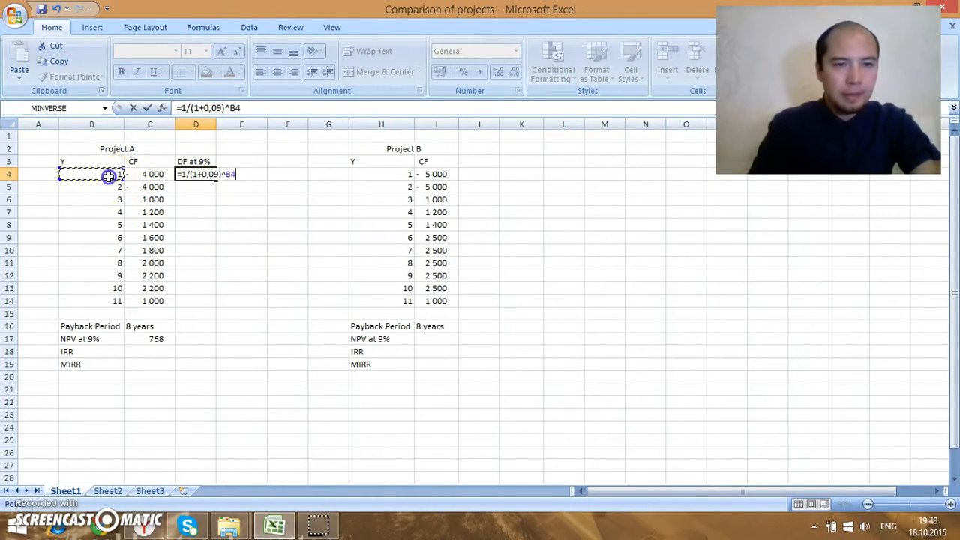
pyautogui.press('Return')
pyautogui.press('Up')
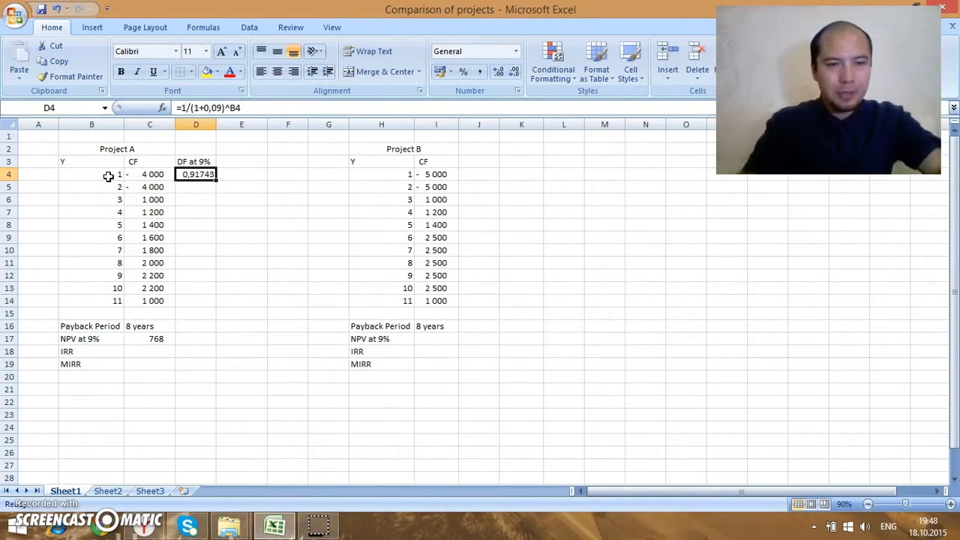
# Step: Copy the discount factor formula from D4 into D5:D14 for years 2 to 11
pyautogui.hotkey('ctrl', 'c')
pyautogui.press('Down')
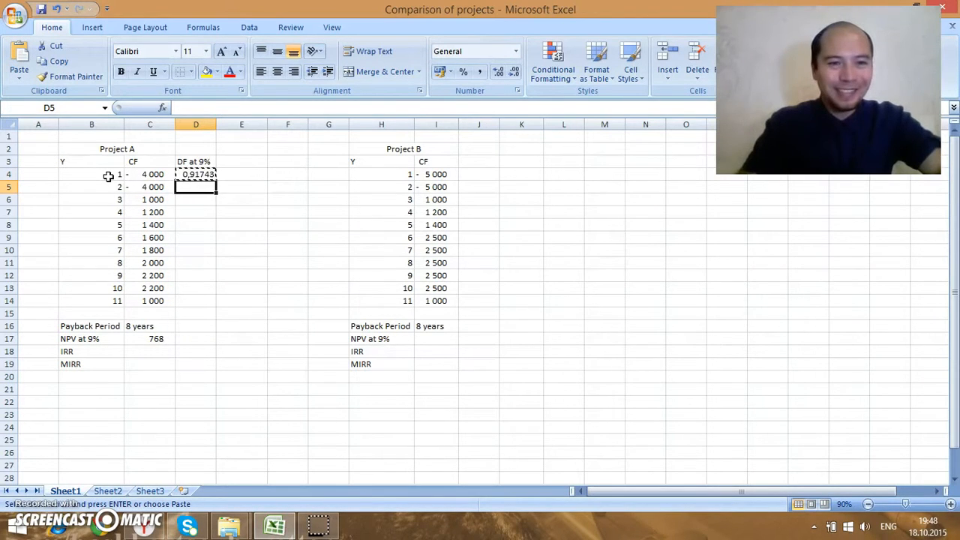
pyautogui.hotkey('shift', 'Down')
pyautogui.hotkey('shift', 'Down')
pyautogui.hotkey('shift', 'Down')
pyautogui.hotkey('shift', 'Down')
pyautogui.hotkey('shift', 'Down')
pyautogui.hotkey('shift', 'Down')
pyautogui.hotkey('shift', 'Down')
pyautogui.hotkey('shift', 'Down')
pyautogui.hotkey('shift', 'Down')
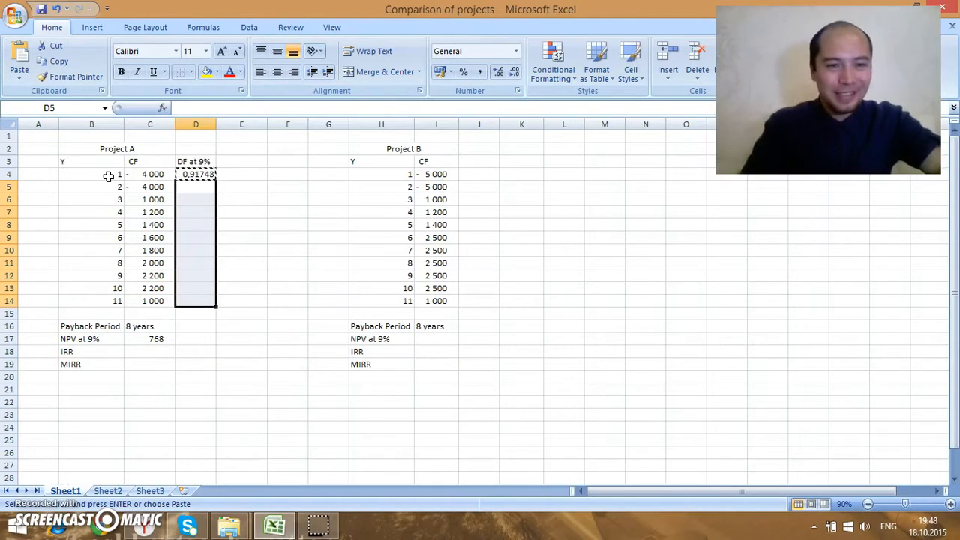
pyautogui.hotkey('ctrl', 'v')
pyautogui.press('Up')
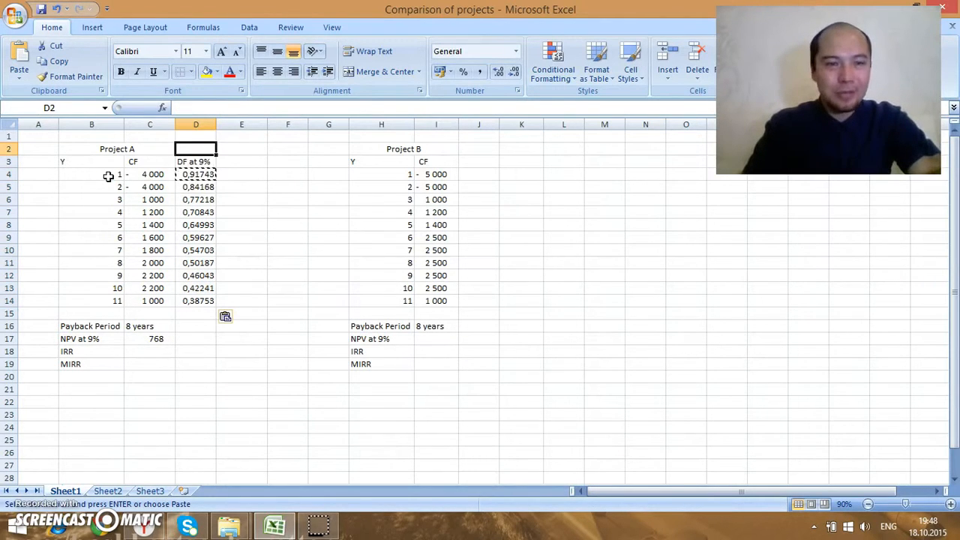
# Step: Add the column heading "PV" in E3, next to Project A's discount factors
pyautogui.press('Down')
pyautogui.press('Down')
pyautogui.press('Down')
pyautogui.press('Up')
pyautogui.press('Up')
pyautogui.press('Up')
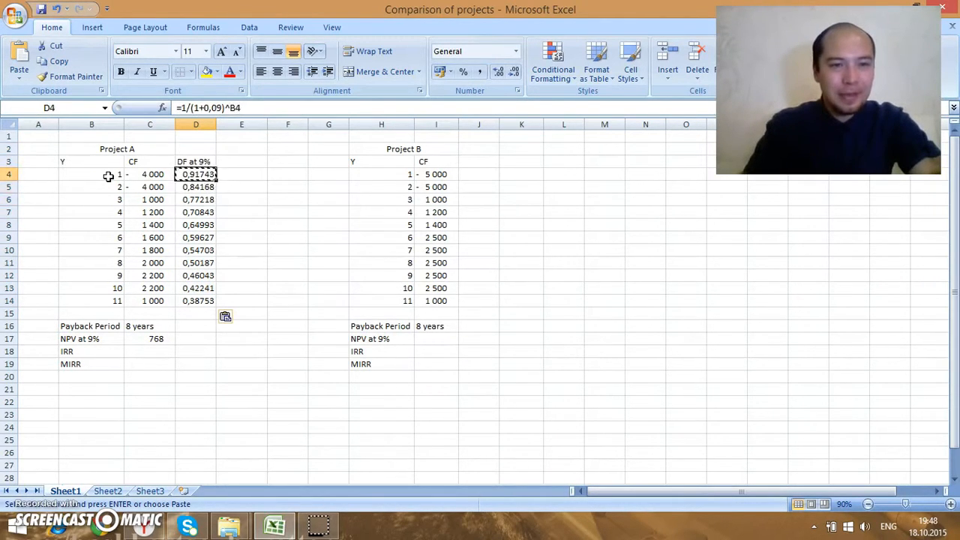
pyautogui.press('Right')
pyautogui.press('Up')
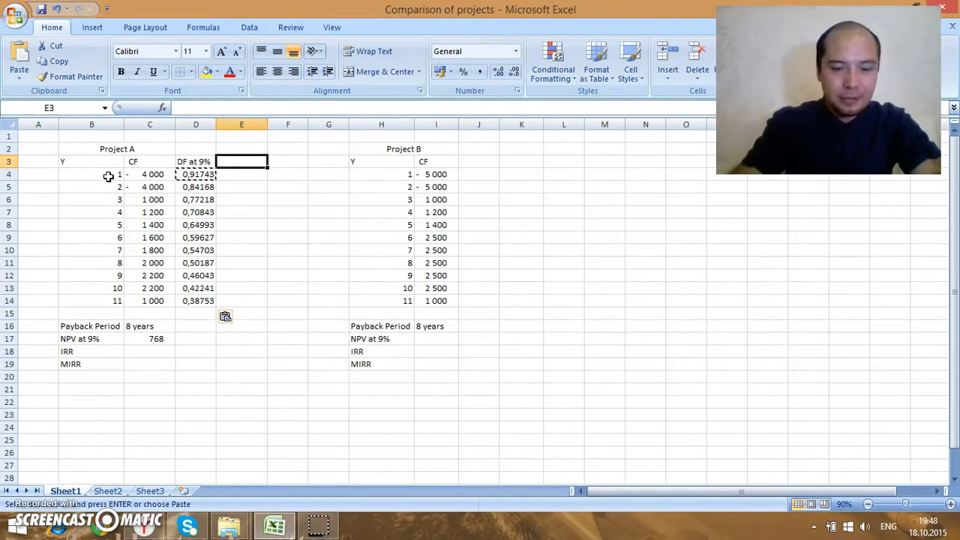
pyautogui.write('PV')
pyautogui.press('Return')
# Step: Calculate the year 1 present value in E4 with =C4*D4
pyautogui.write('=')
pyautogui.press('Left')
pyautogui.press('Left')
pyautogui.write('*')
pyautogui.press('Left')
pyautogui.hotkey('ctrl', 'Return')
# Step: Copy the present value formula from E4 into E5:E14 for the remaining years
pyautogui.hotkey('ctrl', 'c')
pyautogui.press('Down')
pyautogui.hotkey('shift', 'Down')
pyautogui.hotkey('shift', 'Down')
pyautogui.hotkey('shift', 'Down')
pyautogui.hotkey('shift', 'Down')
pyautogui.hotkey('shift', 'Down')
pyautogui.hotkey('shift', 'Down')
pyautogui.hotkey('shift', 'Down')
pyautogui.hotkey('shift', 'Down')
pyautogui.hotkey('shift', 'Down')
pyautogui.hotkey('ctrl', 'v')
# Step: Check the sum of Project A's present values in E4:E14 without entering a formula
pyautogui.press('Up')
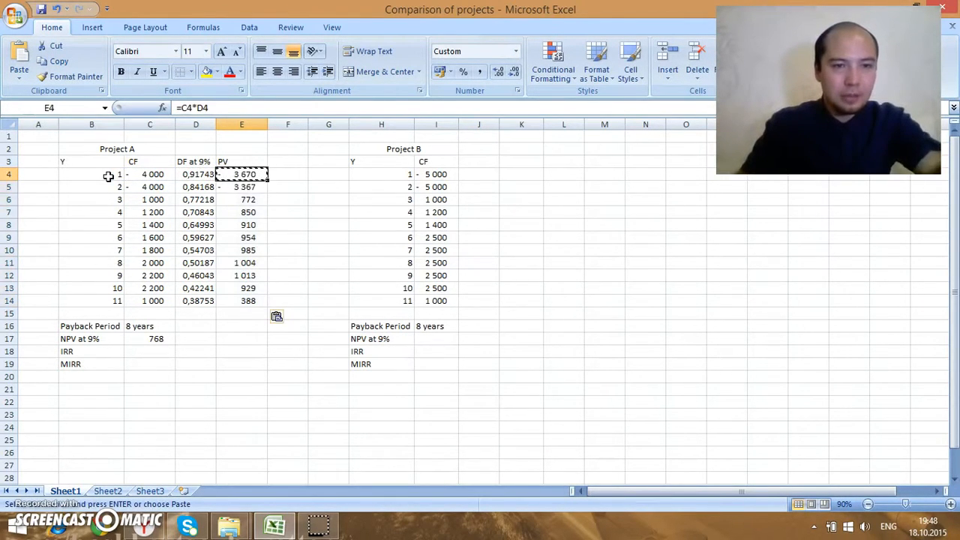
pyautogui.hotkey('shift', 'Down')
pyautogui.hotkey('shift', 'Down')
pyautogui.hotkey('shift', 'Down')
pyautogui.hotkey('shift', 'Down')
pyautogui.hotkey('shift', 'Down')
pyautogui.hotkey('shift', 'Down')
pyautogui.hotkey('shift', 'Down')
pyautogui.hotkey('shift', 'Down')
pyautogui.hotkey('shift', 'Down')
pyautogui.hotkey('shift', 'Down')
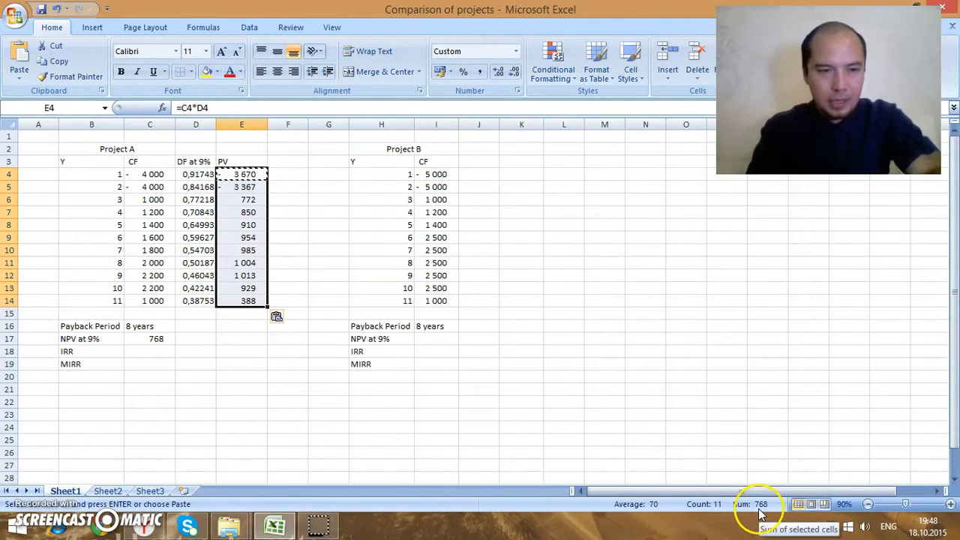
# Step: Total Project A's present values in E15 with =SUM(E4:E14)
pyautogui.click(241, 316)
pyautogui.write('=sum(')
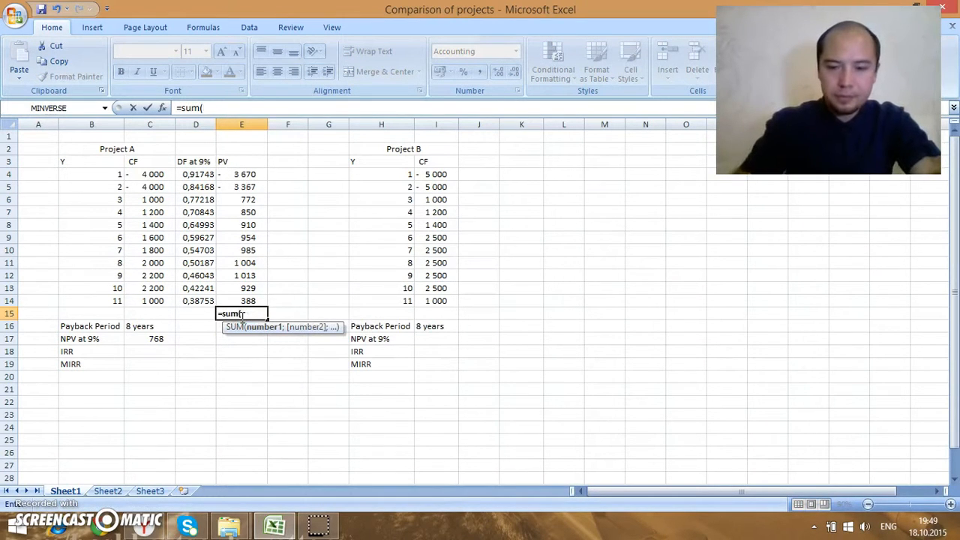
pyautogui.press('Up')
pyautogui.hotkey('shift', 'Up')
pyautogui.hotkey('shift', 'Up')
pyautogui.hotkey('shift', 'Up')
pyautogui.hotkey('shift', 'Up')
pyautogui.hotkey('shift', 'Up')
pyautogui.hotkey('shift', 'Up')
pyautogui.hotkey('shift', 'Up')
pyautogui.hotkey('shift', 'Up')
pyautogui.hotkey('shift', 'Up')
pyautogui.hotkey('shift', 'Up')
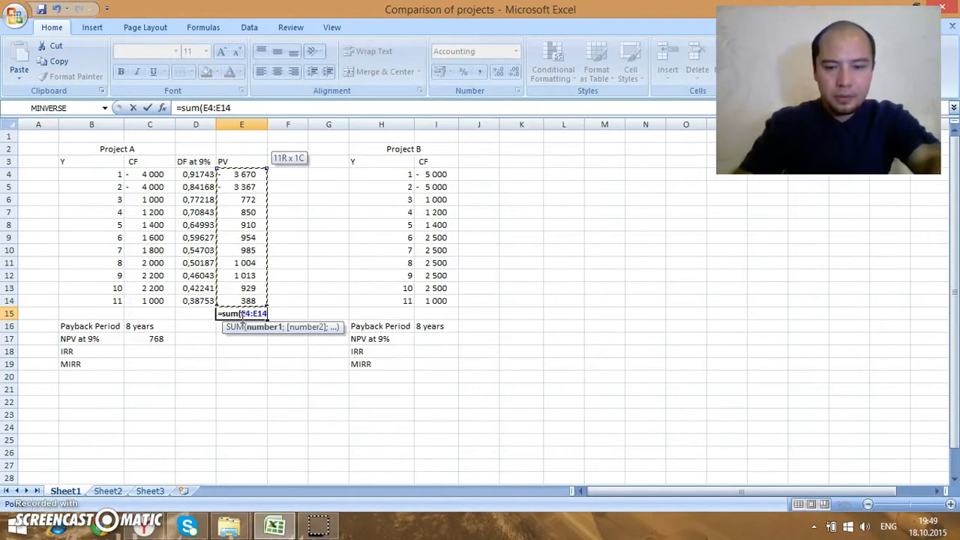
pyautogui.press('Return')
# Step: Apply a Top and Double Bottom Border to the present value total in E15
pyautogui.click(249, 316)
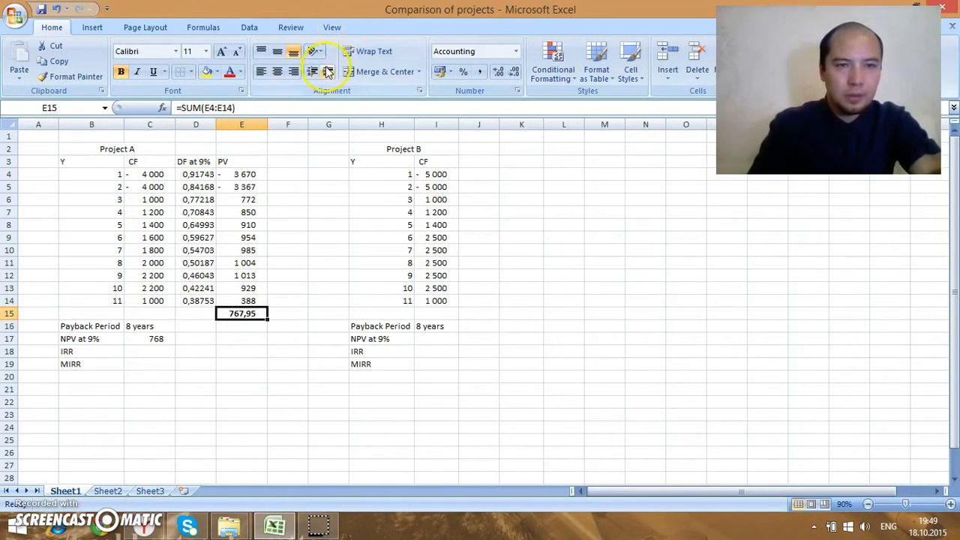
pyautogui.click(190, 71)
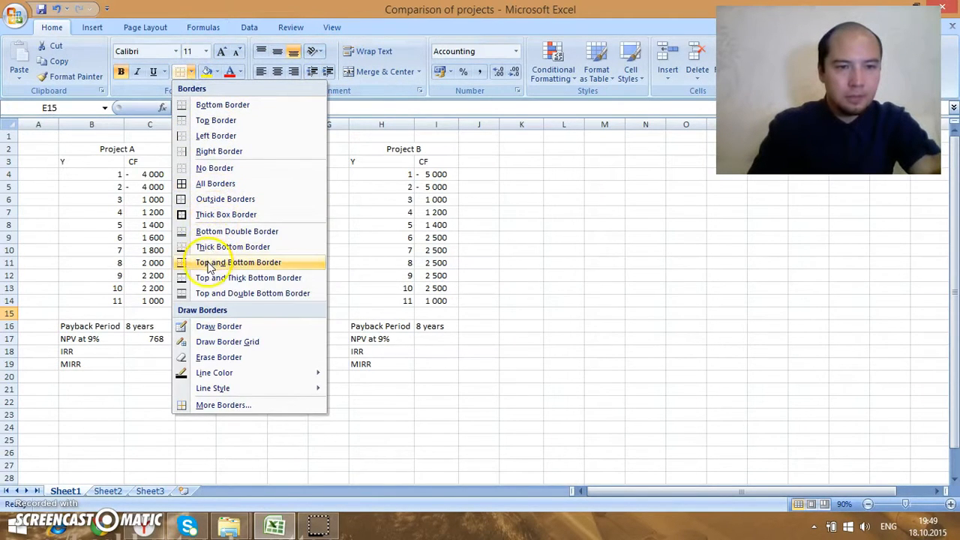
pyautogui.click(204, 294)
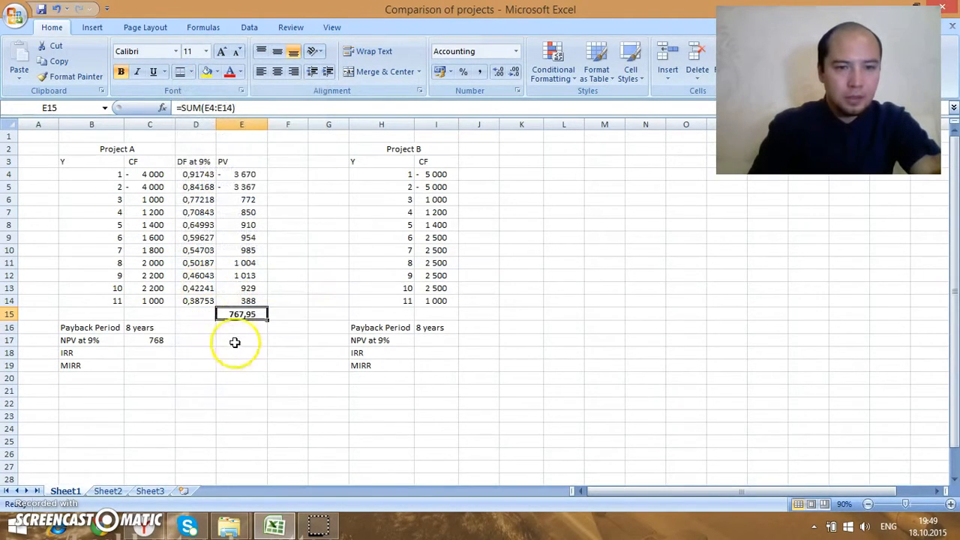
# Step: Apply the comma number style to Project A's NPV in C17 to show two decimals
pyautogui.click(150, 341)
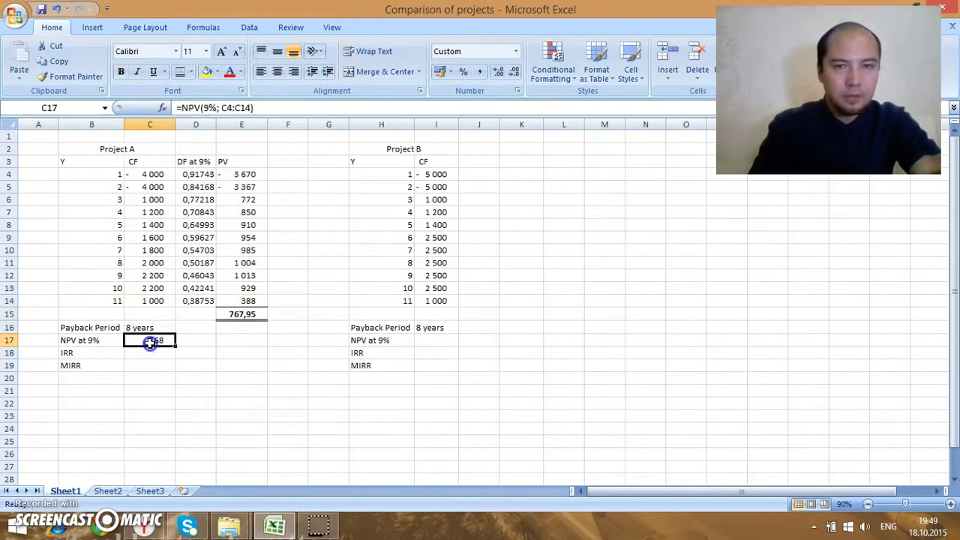
pyautogui.click(480, 71)
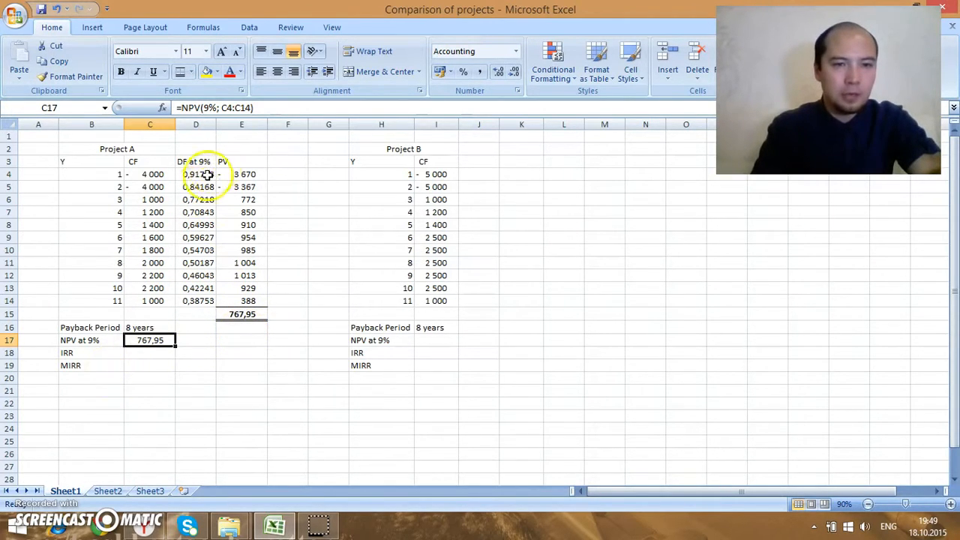
# Step: Review Project A's NPV at 9% together with its early-year cash flows and the year 1 entry
pyautogui.click(84, 341)
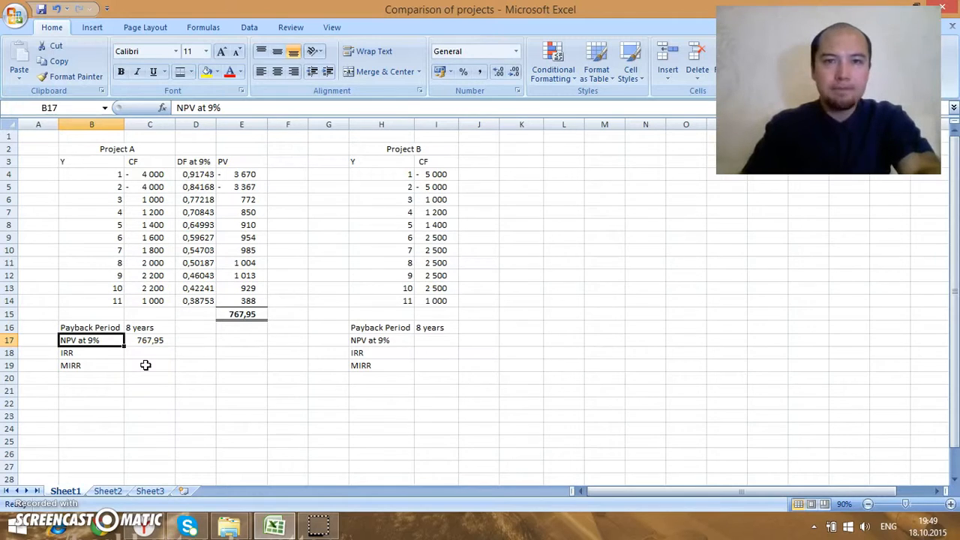
pyautogui.press('Right')
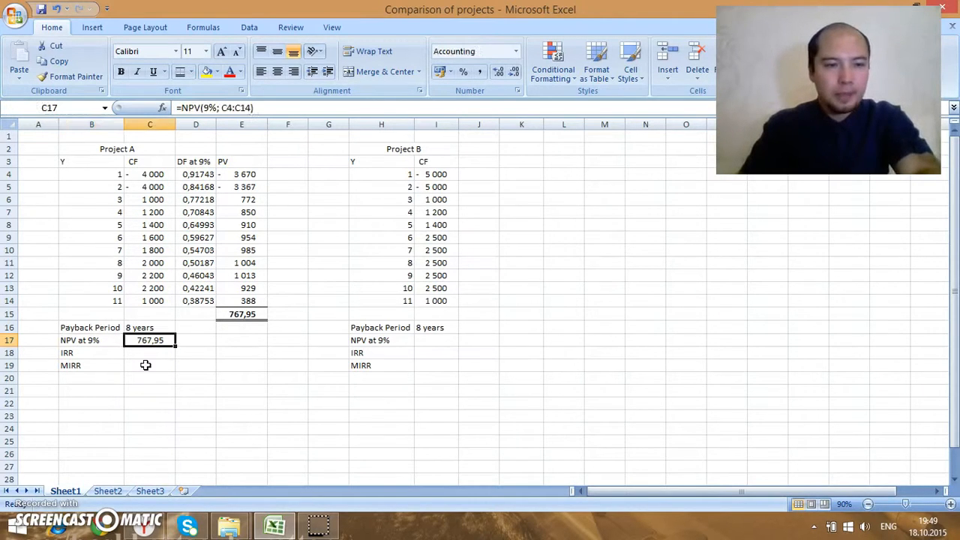
pyautogui.press('Left')
pyautogui.press('Left')
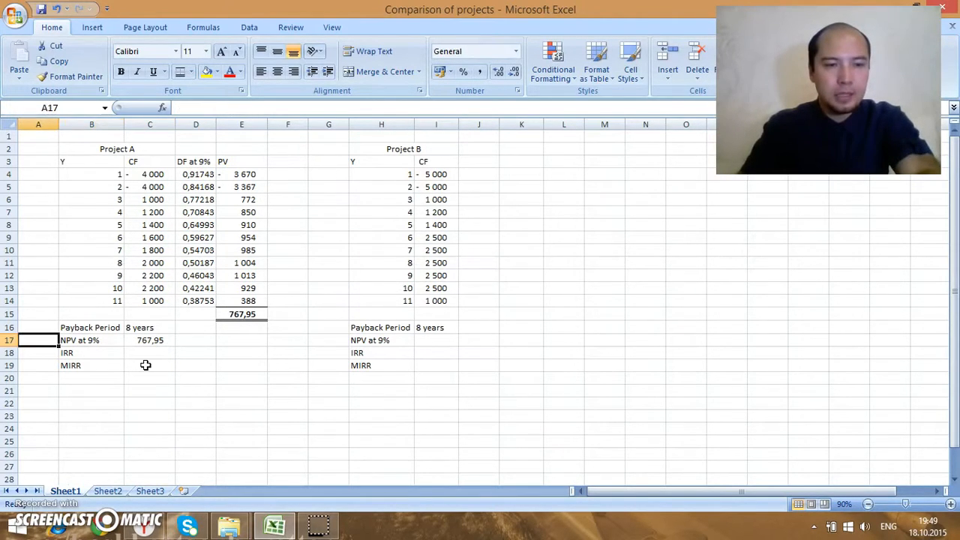
pyautogui.press('Right')
pyautogui.press('Right')
pyautogui.press('Up')
pyautogui.press('Up')
pyautogui.press('Up')
pyautogui.press('Up')
pyautogui.press('Up')
pyautogui.press('Up')
pyautogui.press('Up')
pyautogui.press('Up')
pyautogui.press('Up')
pyautogui.press('Up')
pyautogui.press('Up')
pyautogui.press('Up')
pyautogui.press('Up')
pyautogui.press('Up')
pyautogui.press('Up')
pyautogui.press('Up')
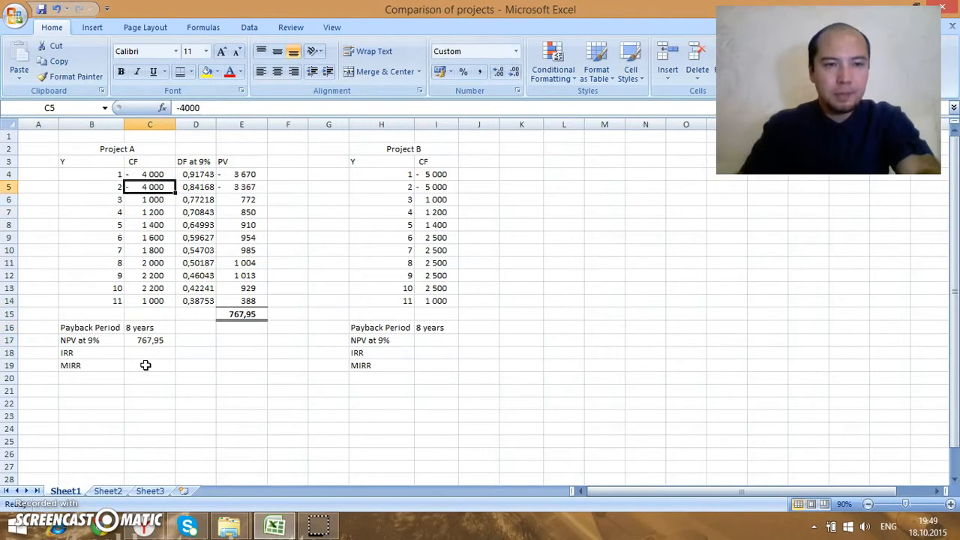
pyautogui.press('Down')
pyautogui.press('Down')
pyautogui.press('Down')
pyautogui.press('Down')
pyautogui.press('Down')
pyautogui.press('Up')
pyautogui.press('Up')
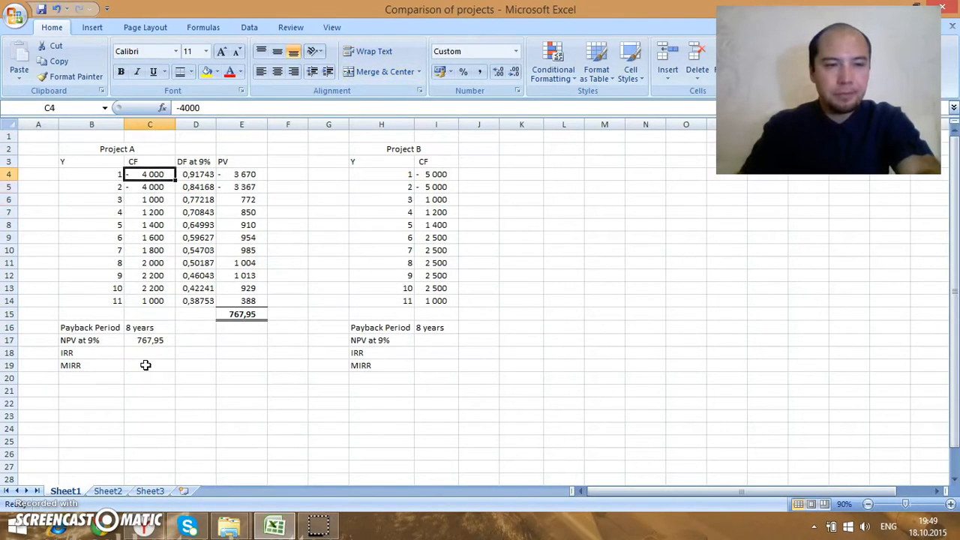
pyautogui.press('Left')
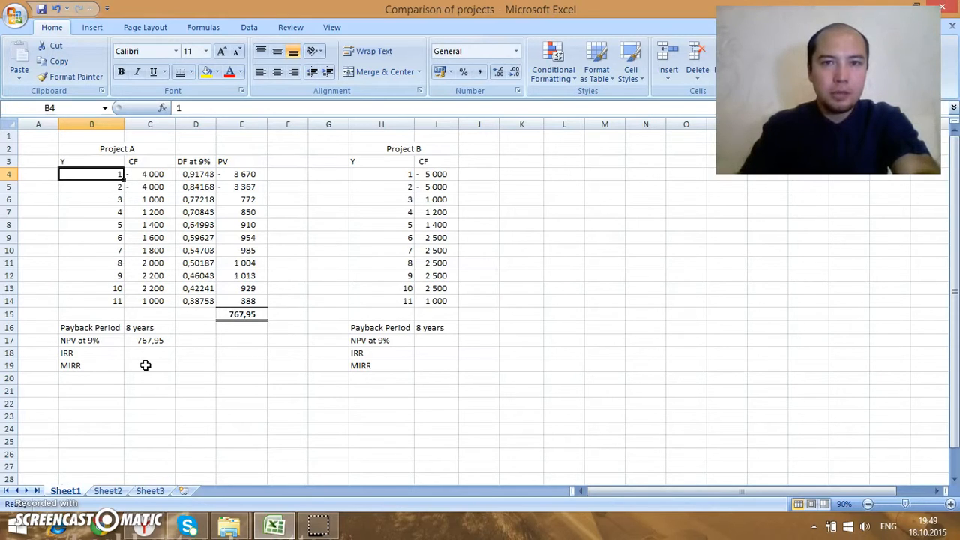
# Step: Calculate Project A's IRR in C18 with =IRR(C4:C14)
pyautogui.press('Right')
pyautogui.press('Left')
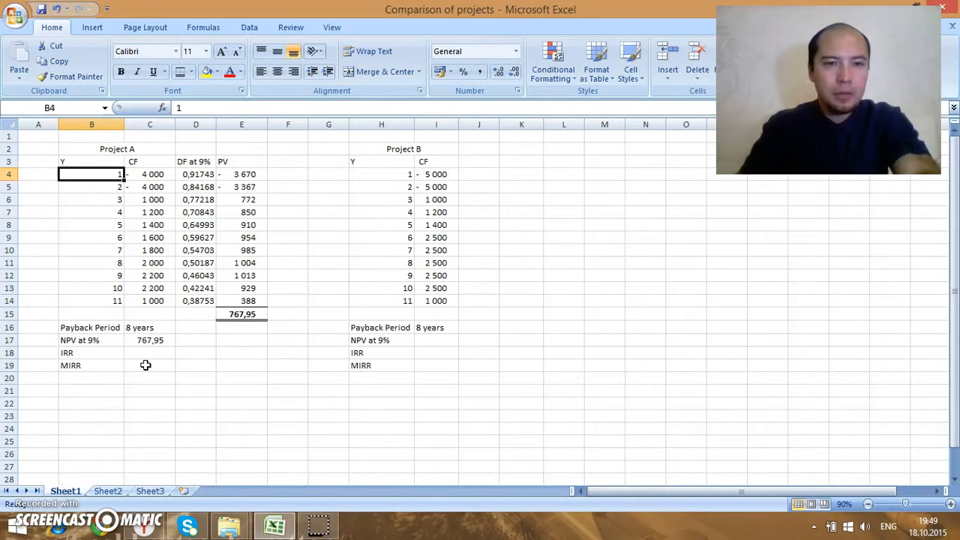
pyautogui.press('Right')
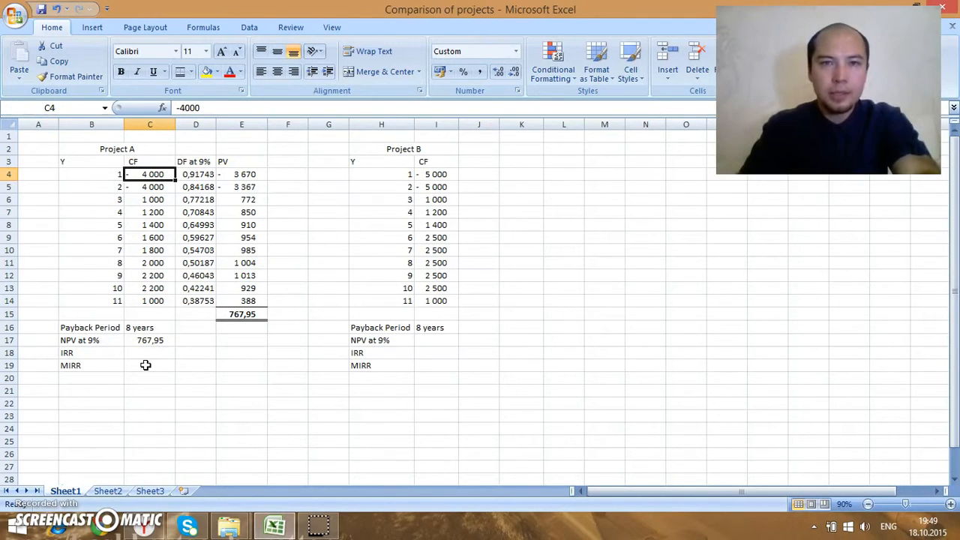
pyautogui.press('Down')
pyautogui.press('Down')
pyautogui.press('Down')
pyautogui.press('Down')
pyautogui.press('Down')
pyautogui.press('Down')
pyautogui.press('Down')
pyautogui.press('Down')
pyautogui.press('Down')
pyautogui.press('Down')
pyautogui.press('Down')
pyautogui.press('Down')
pyautogui.press('Down')
pyautogui.press('Down')
pyautogui.press('Down')
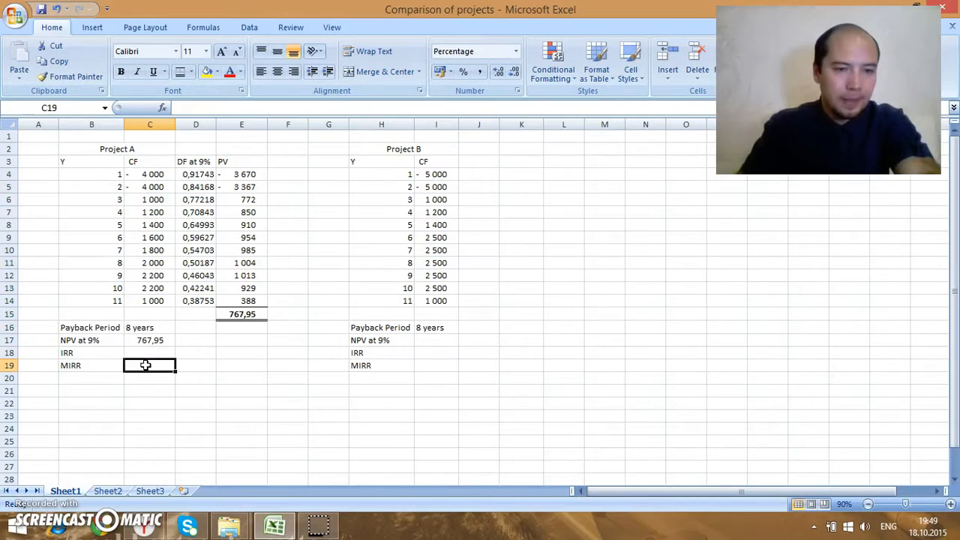
pyautogui.press('Up')
pyautogui.press('Up')
pyautogui.press('Down')
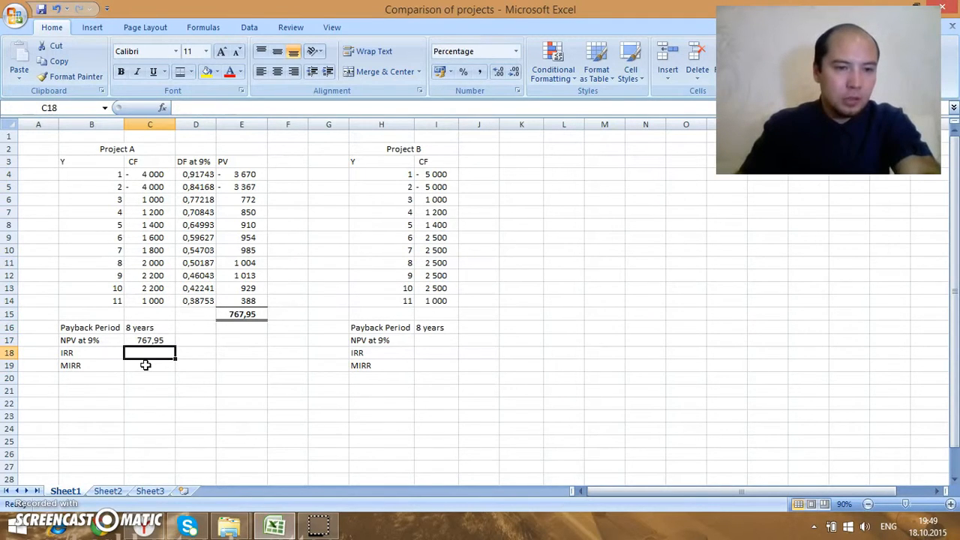
pyautogui.write('=')
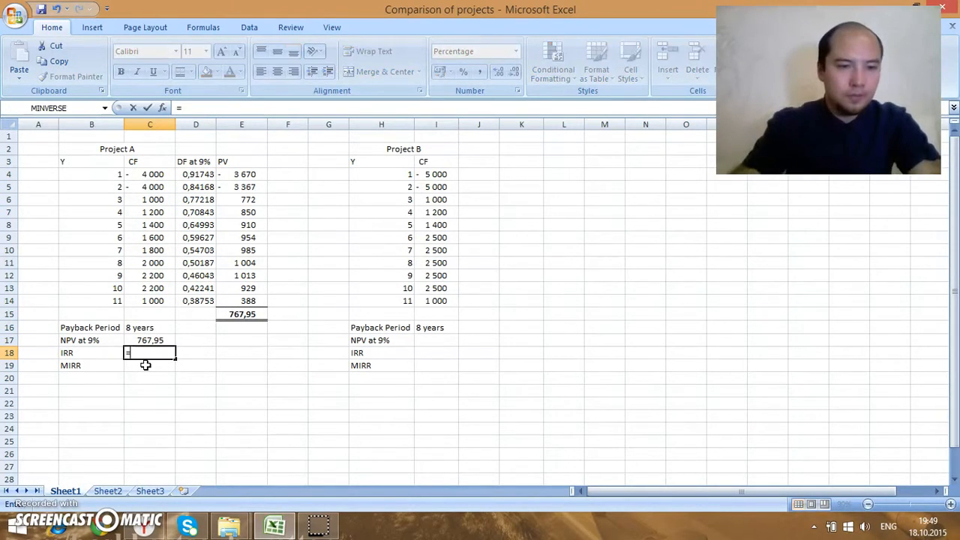
pyautogui.write('irr(')
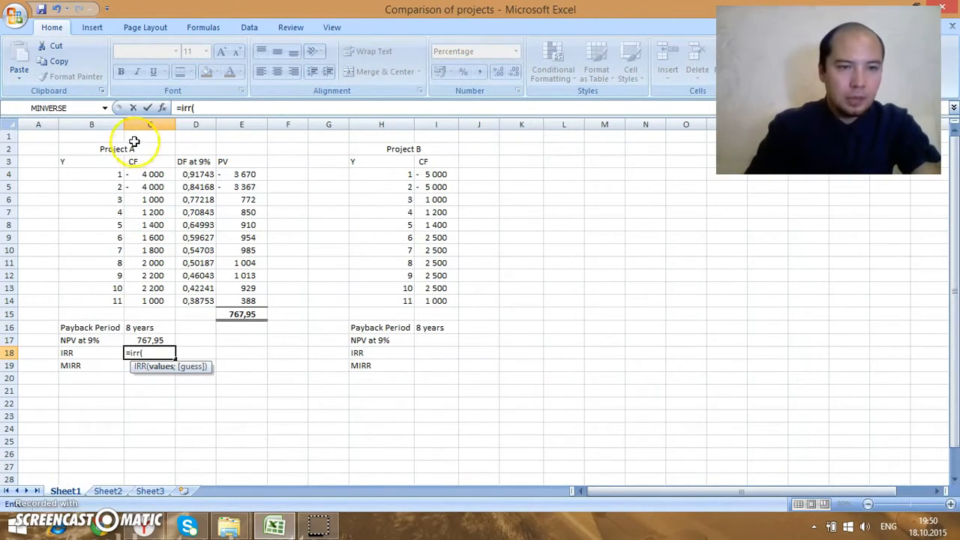
pyautogui.moveTo(138, 176); pyautogui.dragTo(152, 296)
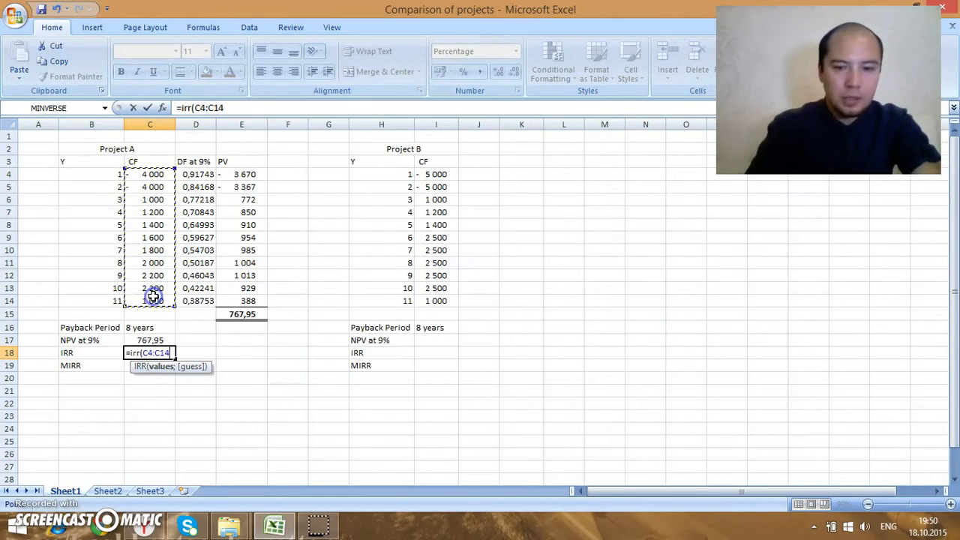
pyautogui.write(')')
pyautogui.press('Return')
pyautogui.press('Up')
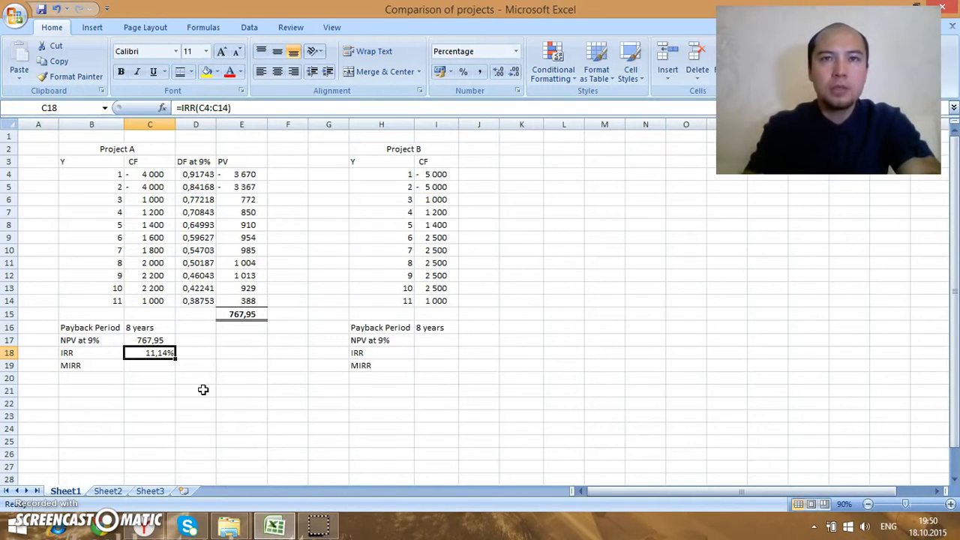
# Step: Change Project A's discount factor heading in D3 to "DF at 11,14%"
pyautogui.press('Up')
pyautogui.press('Up')
pyautogui.press('Up')
pyautogui.press('Up')
pyautogui.press('Up')
pyautogui.press('Up')
pyautogui.press('Up')
pyautogui.press('Up')
pyautogui.press('Up')
pyautogui.press('Up')
pyautogui.press('Up')
pyautogui.press('Up')
pyautogui.press('Up')
pyautogui.press('Up')
pyautogui.press('Up')
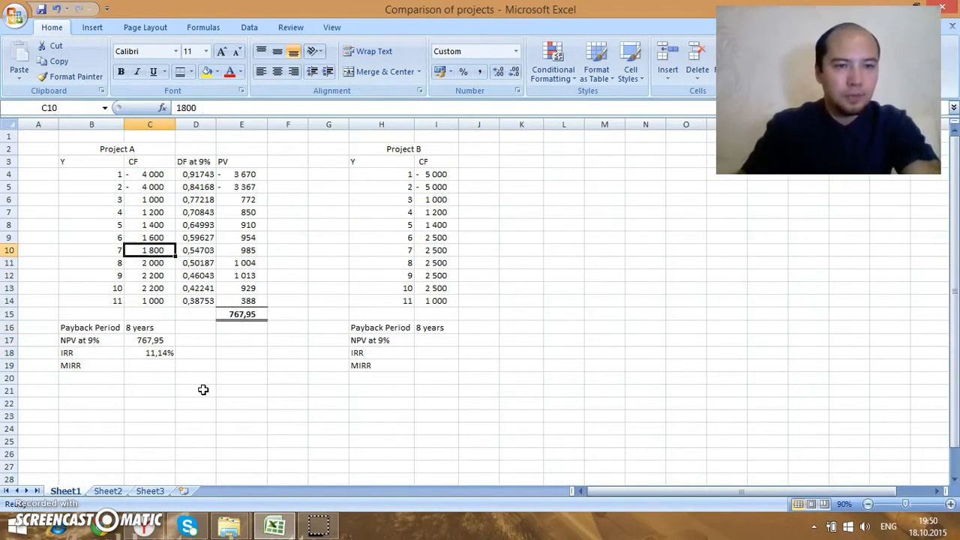
pyautogui.press('Right')
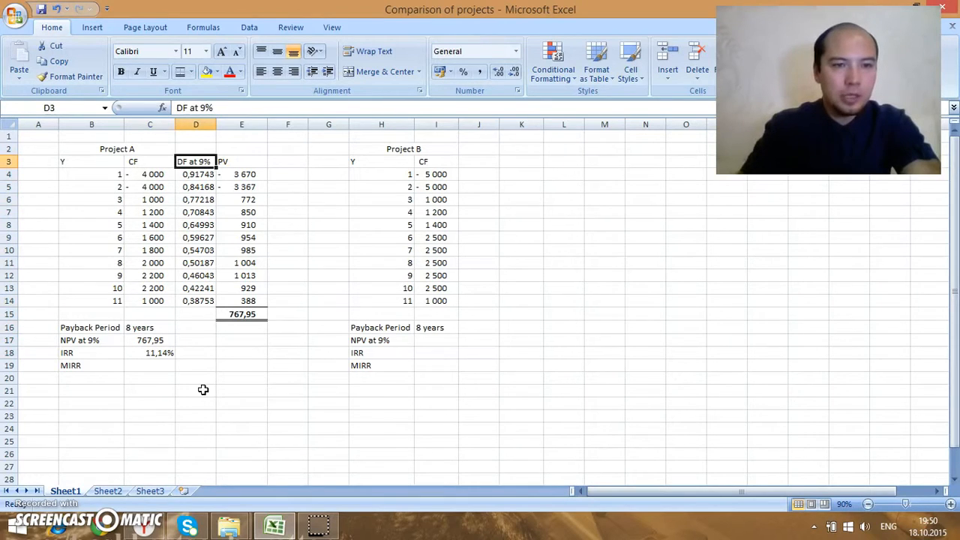
pyautogui.click(204, 108)
pyautogui.press('BackSpace')
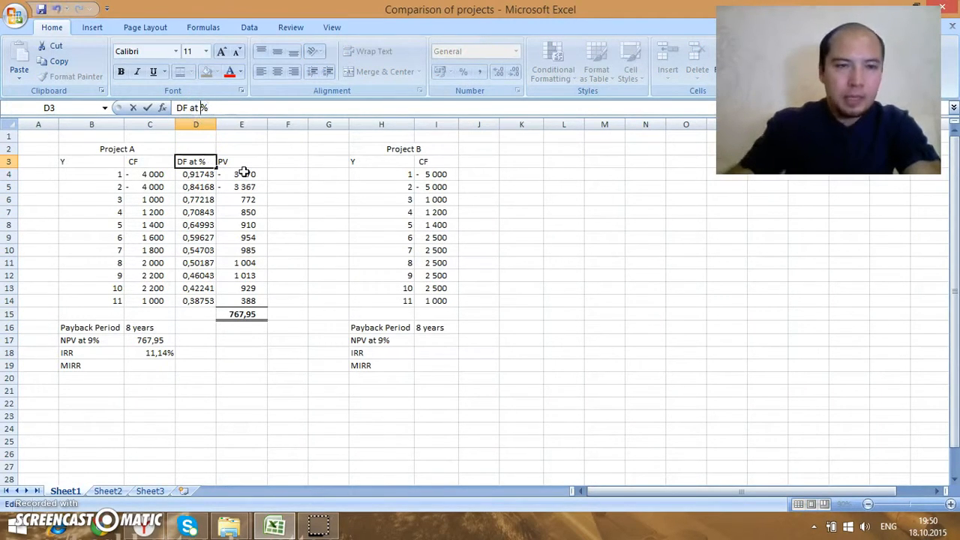
pyautogui.write('11,14')
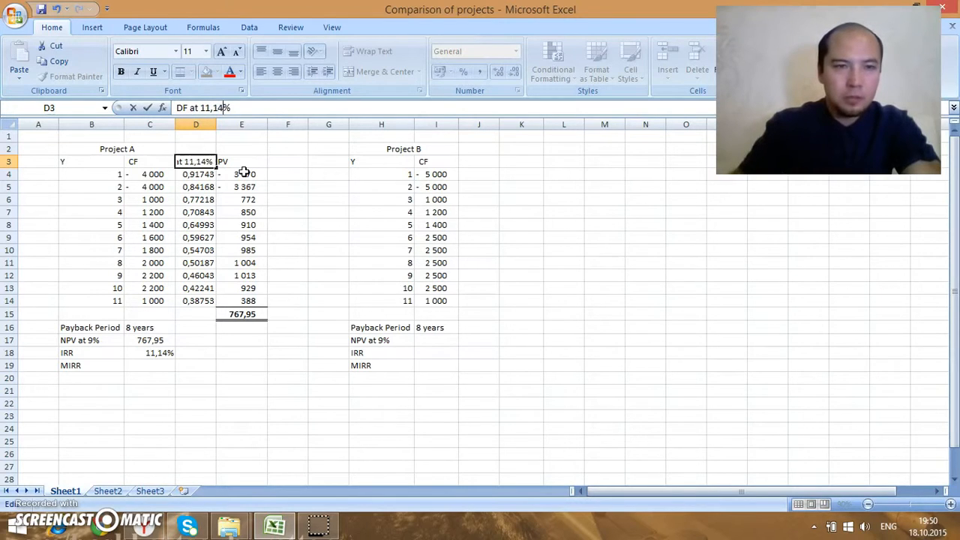
pyautogui.press('Return')
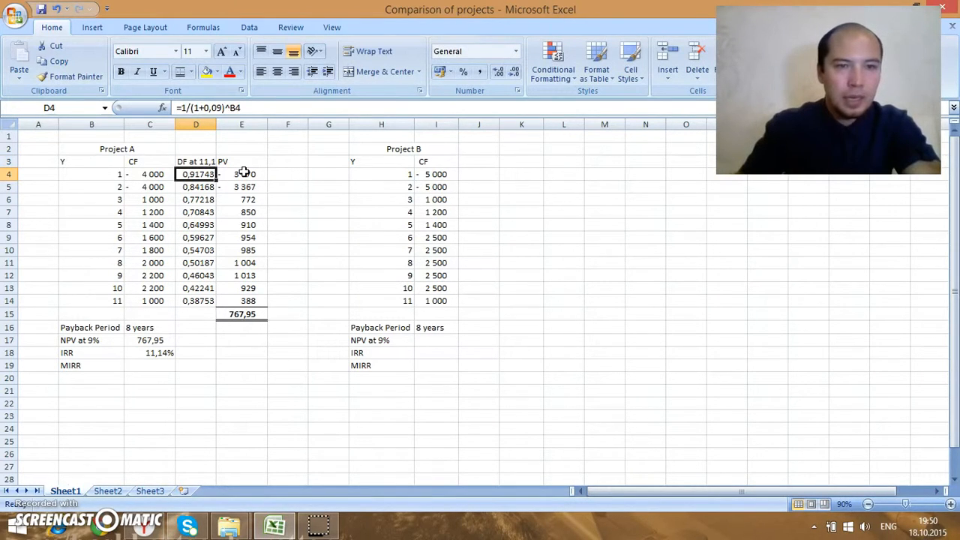
# Step: Set the discount rate in the year 1 discount factor to 11,14%, making D4 =1/(1+0,1114)^B4
pyautogui.click(215, 108)
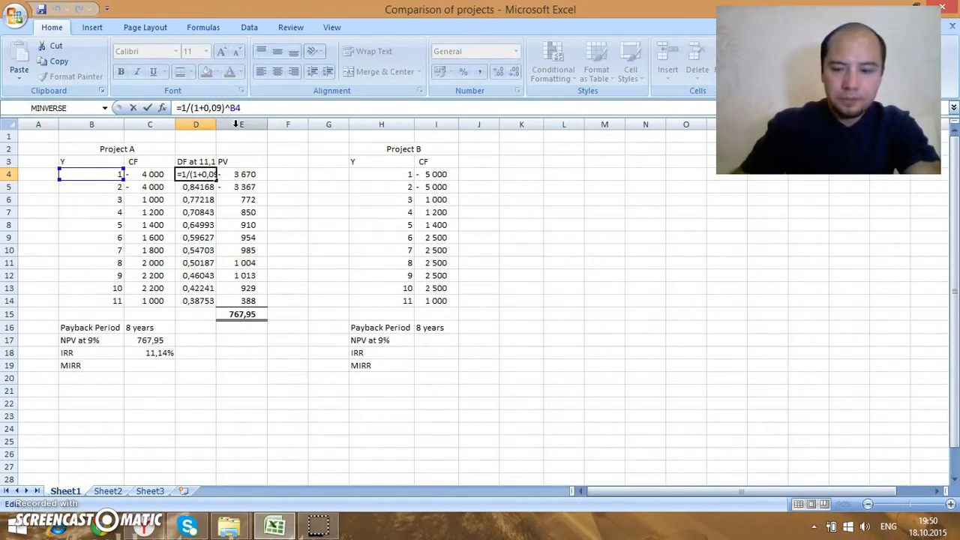
pyautogui.press('BackSpace')
pyautogui.press('BackSpace')
pyautogui.write('1114')
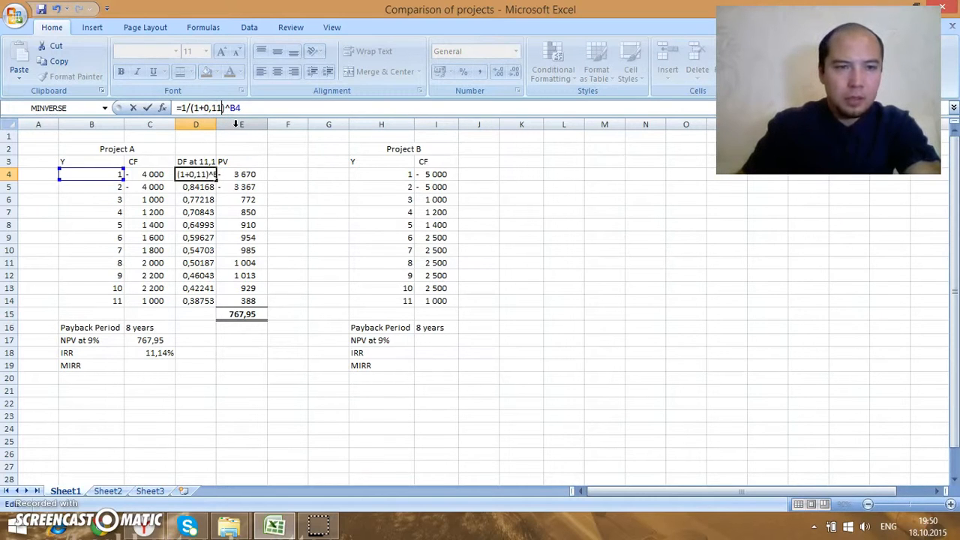
pyautogui.press('Return')
pyautogui.press('Up')
# Step: Copy the year 1 discount factor formula from D4 to years 2 to 11 in D5:D14
pyautogui.hotkey('ctrl', 'c')
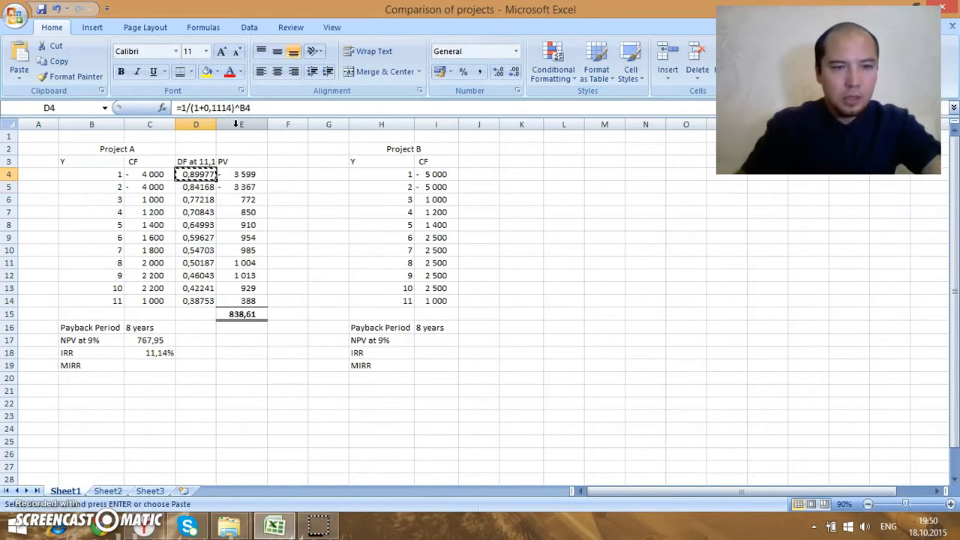
pyautogui.press('Down')
pyautogui.hotkey('shift', 'Down')
pyautogui.hotkey('shift', 'Down')
pyautogui.hotkey('shift', 'Down')
pyautogui.hotkey('shift', 'Down')
pyautogui.hotkey('shift', 'Down')
pyautogui.hotkey('shift', 'Down')
pyautogui.hotkey('shift', 'Down')
pyautogui.hotkey('shift', 'Down')
pyautogui.hotkey('shift', 'Down')
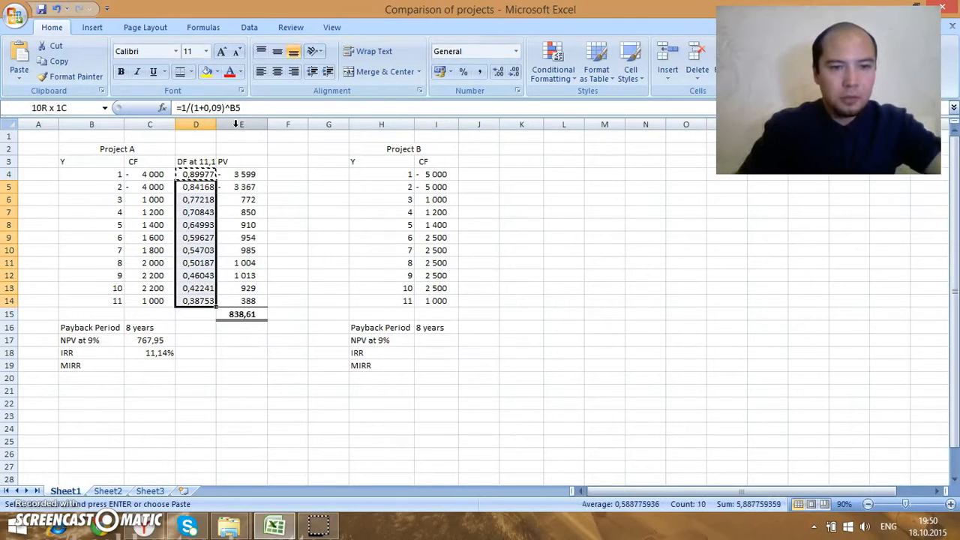
pyautogui.hotkey('ctrl', 'v')
# Step: Check Project A's present value total in E15 at the IRR rate and save the workbook
pyautogui.press('Right')
pyautogui.press('Down')
pyautogui.press('Down')
pyautogui.press('Down')
pyautogui.press('Down')
pyautogui.press('Down')
pyautogui.press('Down')
pyautogui.press('Down')
pyautogui.press('Down')
pyautogui.press('Down')
pyautogui.press('Down')
pyautogui.click(240, 316)
pyautogui.click(41, 9)
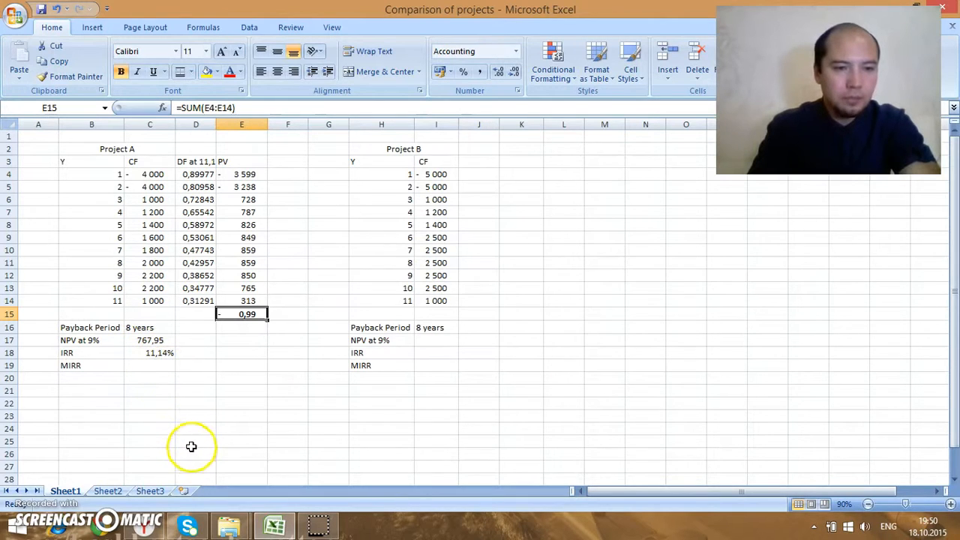
# Step: Calculate Project A's MIRR in C19 with =MIRR(C4:C14; 9%; 9%), using 9% as finance and reinvestment rate
pyautogui.click(146, 363)
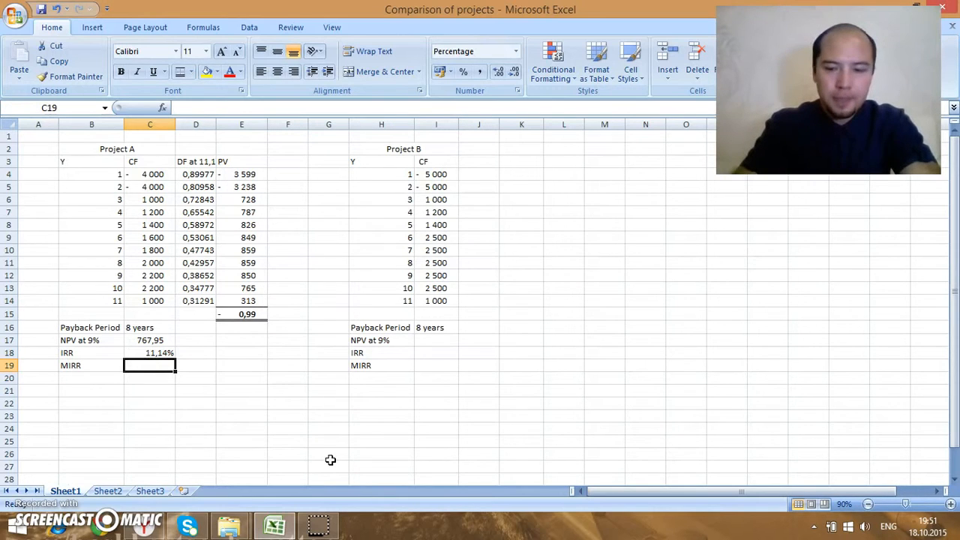
pyautogui.write('=mi')
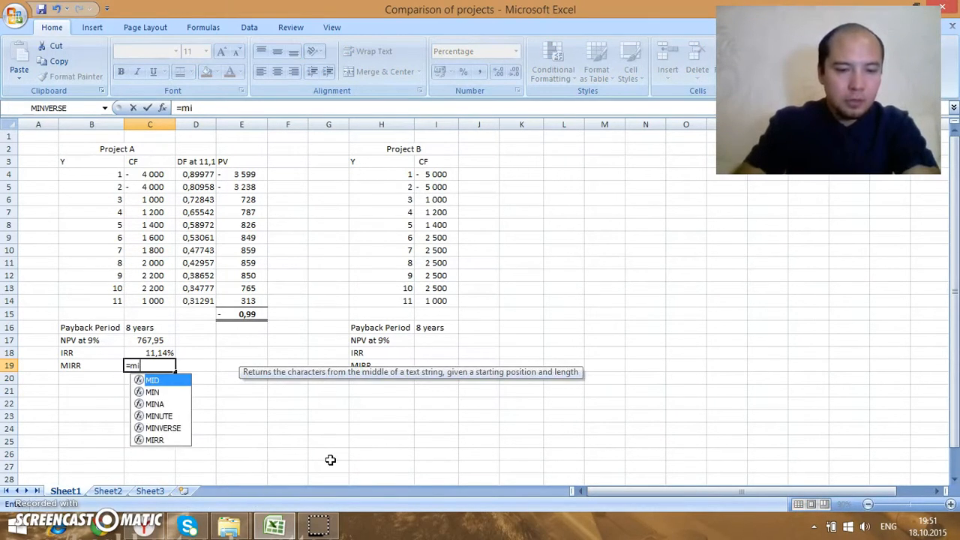
pyautogui.write('rr')
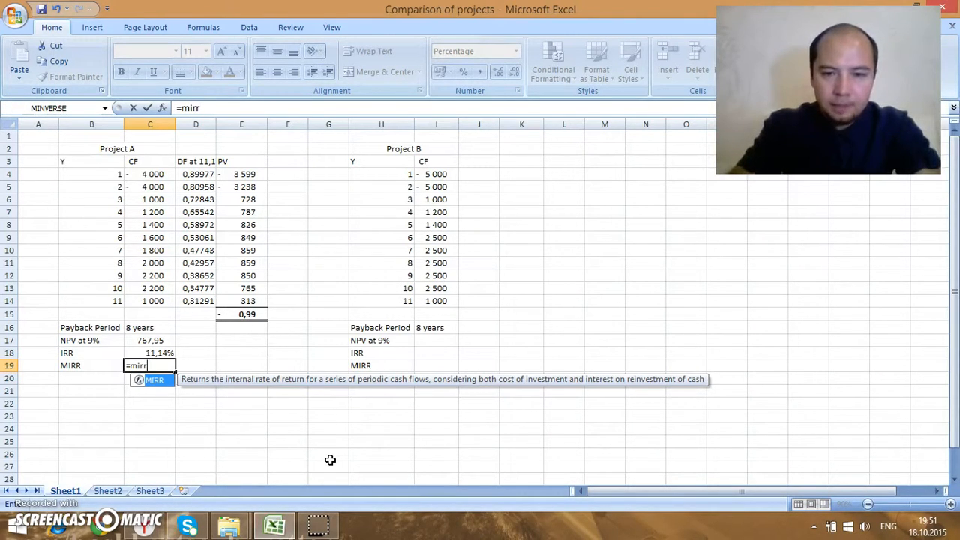
pyautogui.write('(')
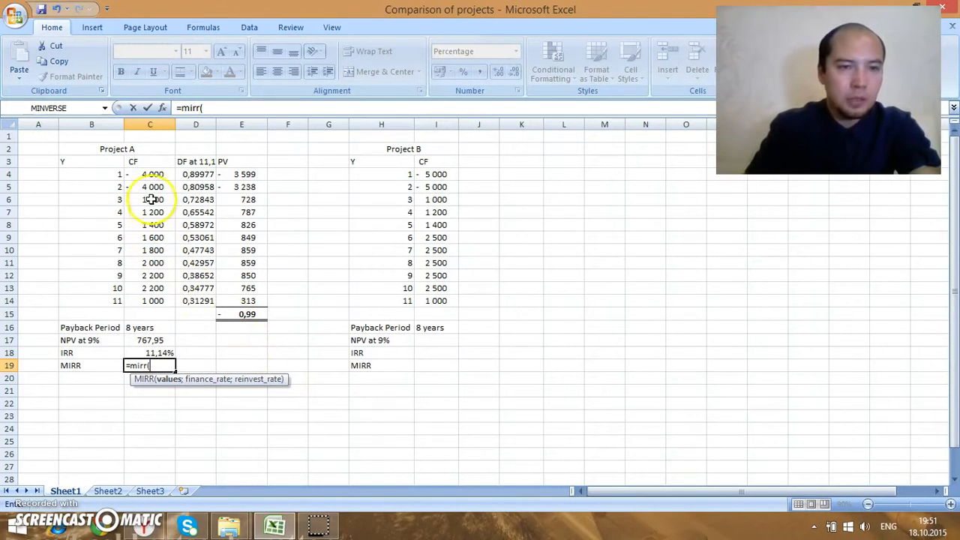
pyautogui.moveTo(151, 174); pyautogui.dragTo(161, 301)
pyautogui.write('; 9%;')
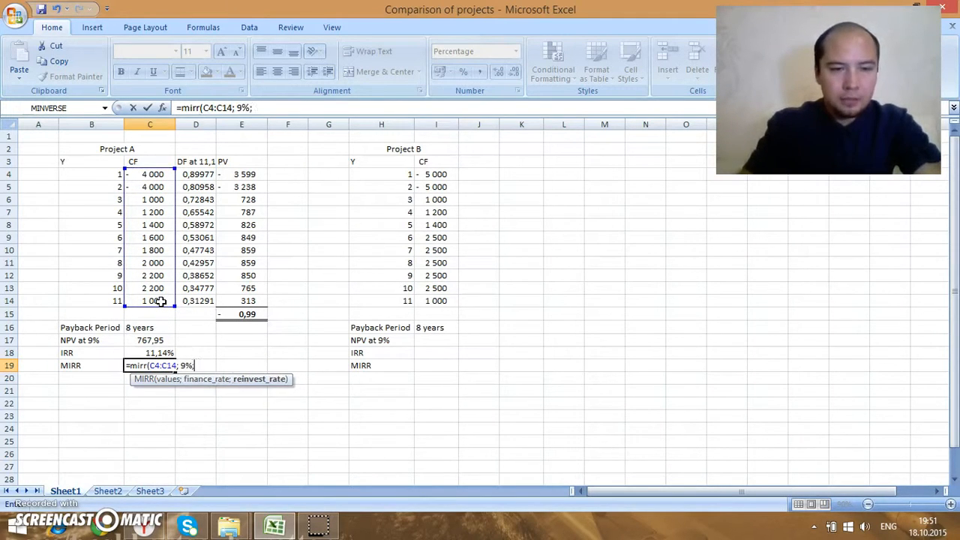
pyautogui.write(' 9%')
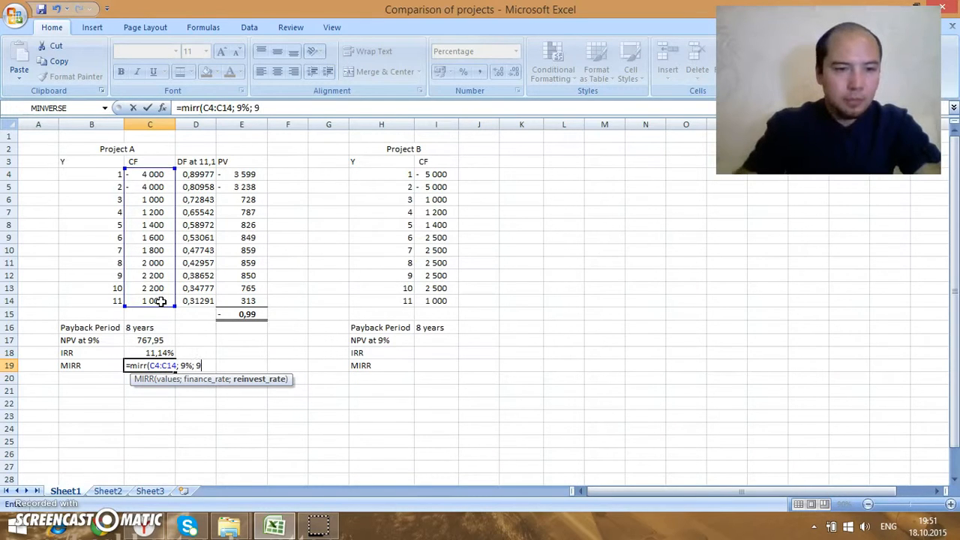
pyautogui.write(')')
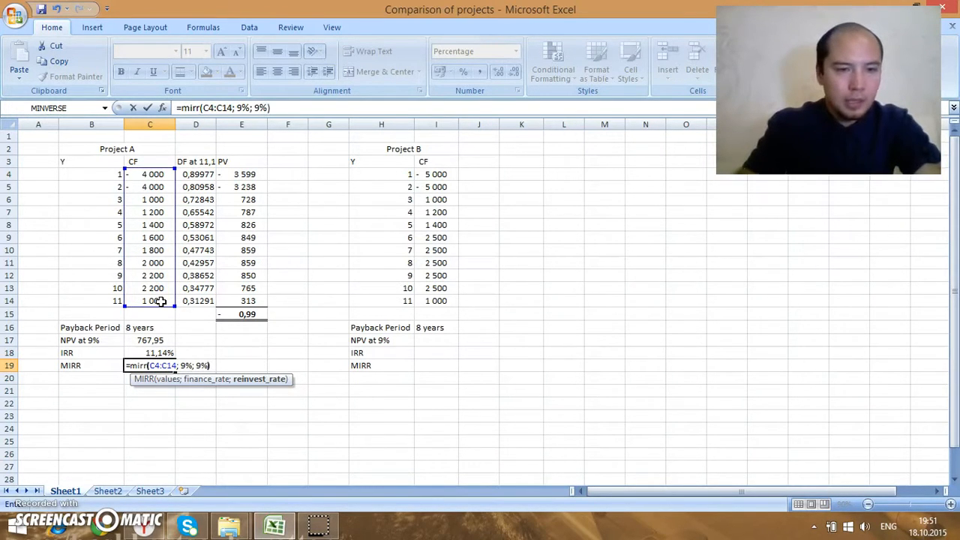
pyautogui.press('Return')
pyautogui.press('Up')
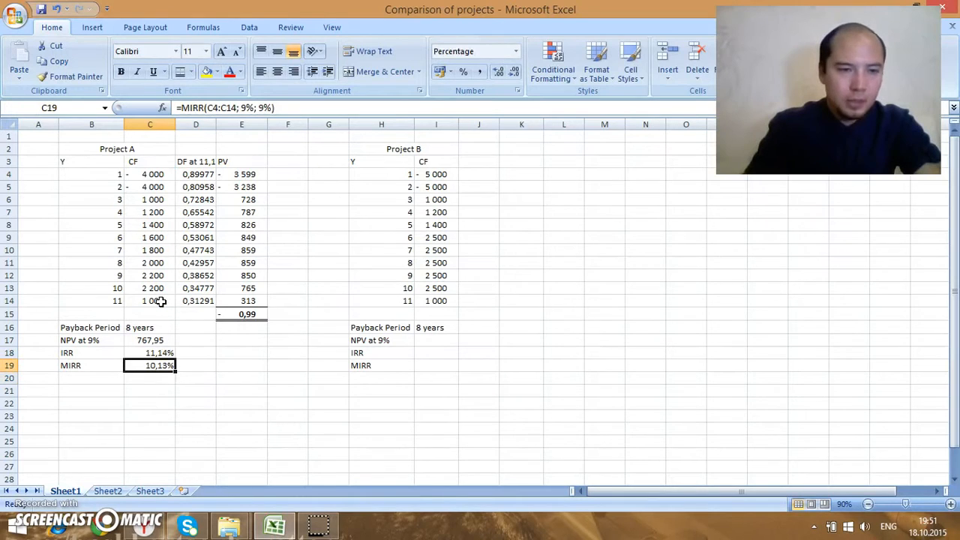
# Step: Review Project A's results, Project B's yearly cash flows and Project B's payback period and NPV rows
pyautogui.press('Left')
pyautogui.press('Right')
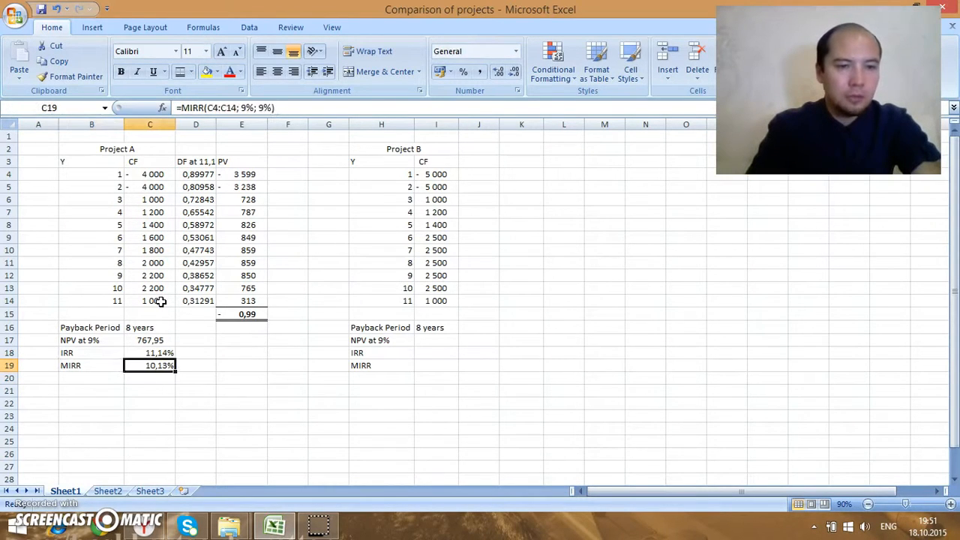
pyautogui.press('Up')
pyautogui.press('Up')
pyautogui.press('Up')
pyautogui.press('Up')
pyautogui.press('Down')
pyautogui.press('Right')
pyautogui.press('Right')
pyautogui.press('Right')
pyautogui.press('Right')
pyautogui.press('Right')
pyautogui.press('Right')
pyautogui.press('Up')
pyautogui.press('Up')
pyautogui.press('Up')
pyautogui.press('Up')
pyautogui.press('Up')
pyautogui.press('Up')
pyautogui.press('Up')
pyautogui.press('Up')
pyautogui.press('Up')
pyautogui.press('Up')
pyautogui.press('Up')
pyautogui.press('Up')
pyautogui.press('Up')
pyautogui.press('Up')
pyautogui.press('Down')
pyautogui.press('Down')
pyautogui.press('Down')
pyautogui.press('Down')
pyautogui.press('Down')
pyautogui.press('Down')
pyautogui.press('Down')
pyautogui.press('Down')
pyautogui.press('Down')
pyautogui.press('Down')
pyautogui.press('Down')
pyautogui.press('Down')
pyautogui.press('Down')
pyautogui.press('Down')
pyautogui.press('Down')
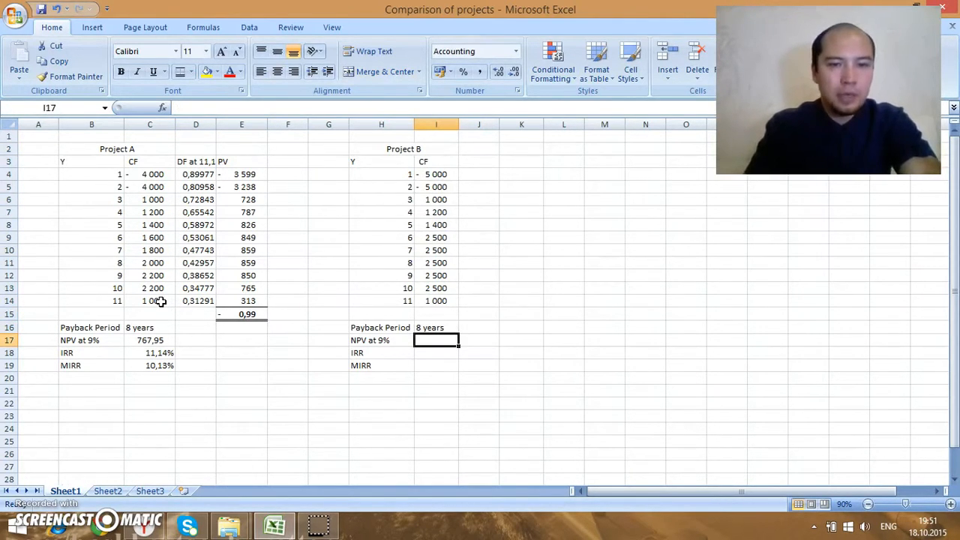
pyautogui.press('Up')
pyautogui.press('Delete')
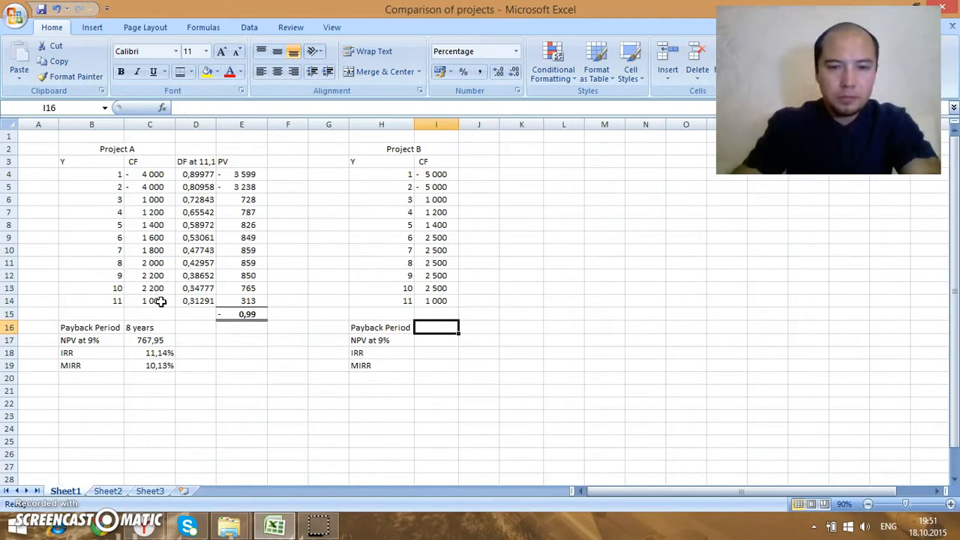
pyautogui.hotkey('ctrl', 'z')
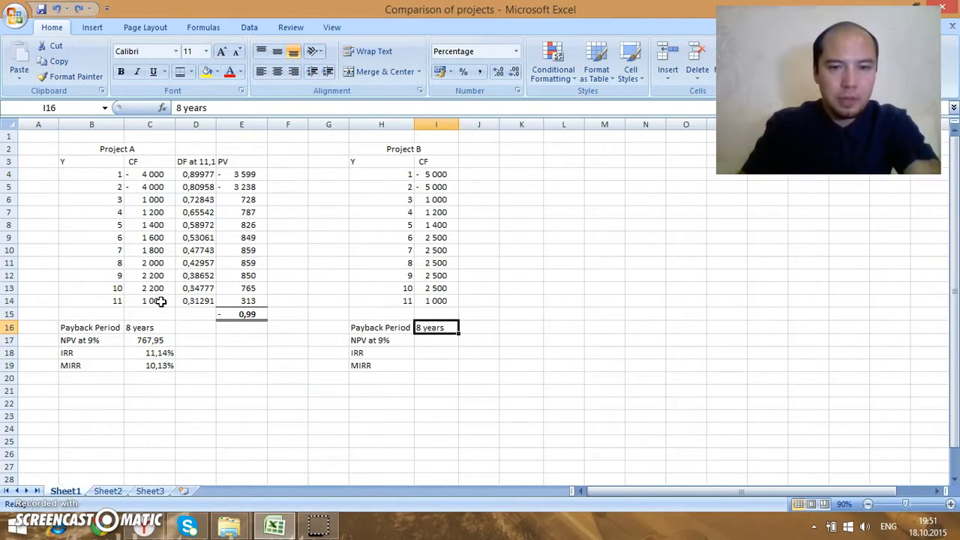
# Step: Calculate Project B's NPV in I17 with =NPV(9%; I4:I14)
pyautogui.press('Down')
pyautogui.press('Left')
pyautogui.press('Right')
pyautogui.write('=')
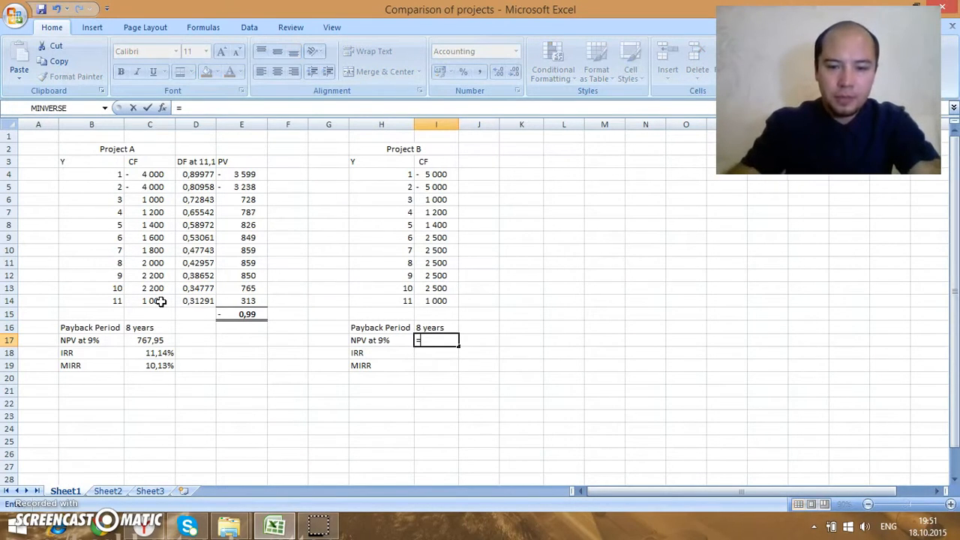
pyautogui.write('n')
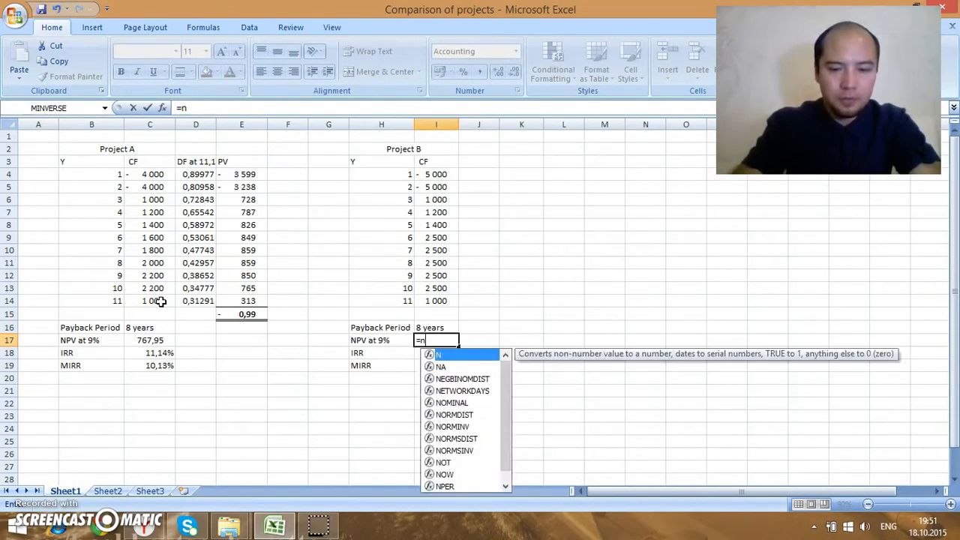
pyautogui.write('pv(')
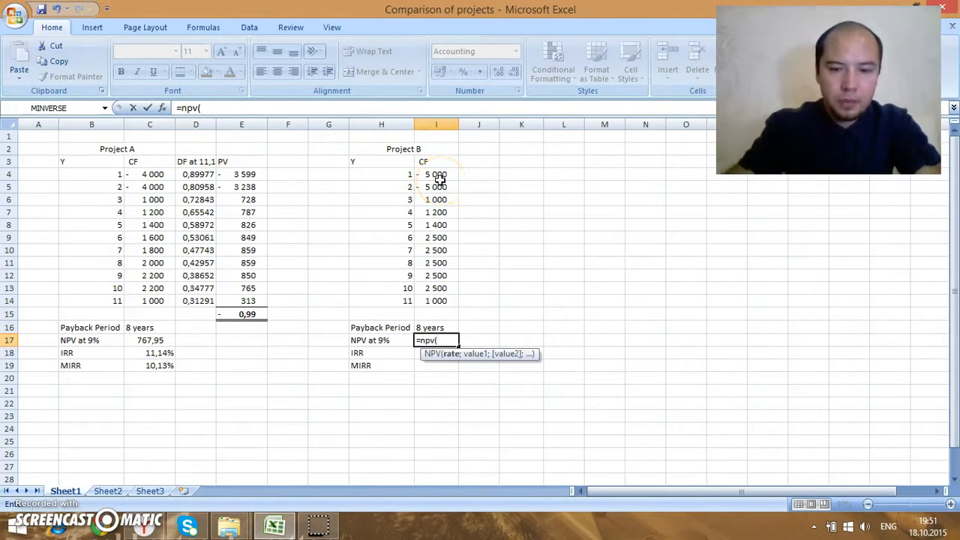
pyautogui.write('9')
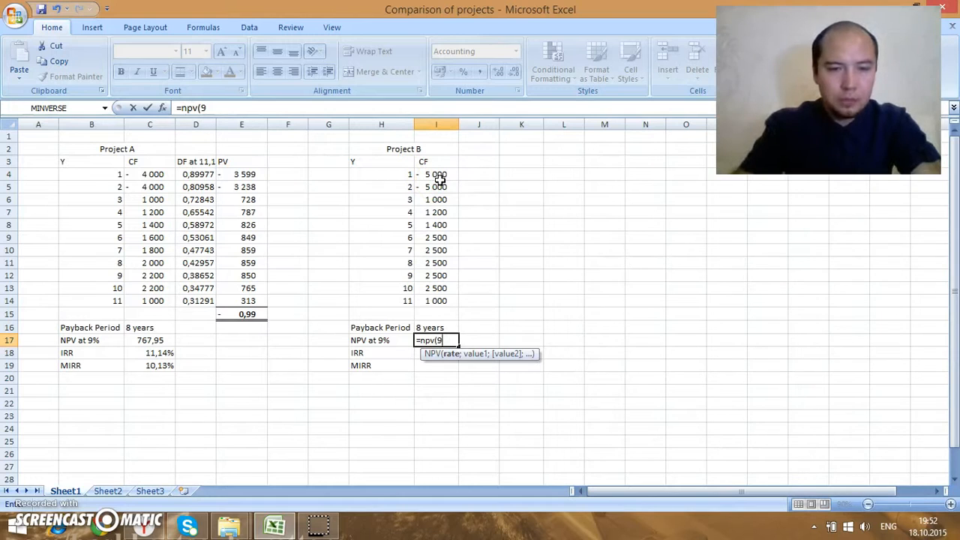
pyautogui.write('%;')
pyautogui.moveTo(437, 174); pyautogui.dragTo(439, 300)
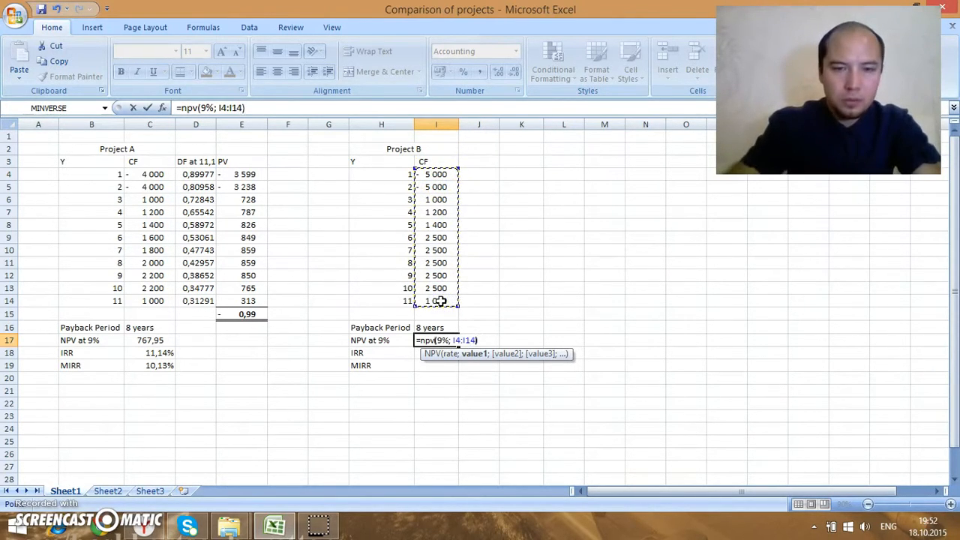
pyautogui.press('Return')
pyautogui.press('Up')
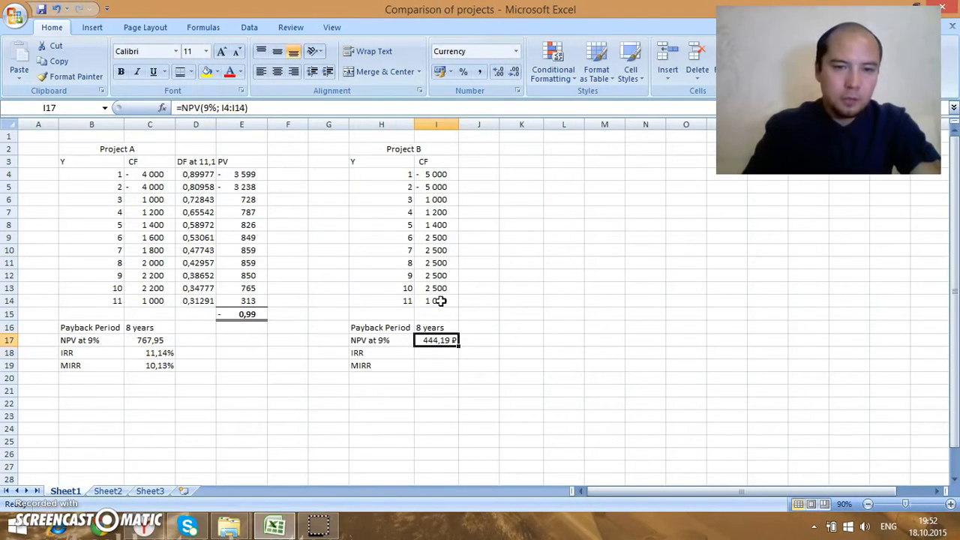
# Step: Copy the number format of Project A's NPV in C17 to Project B's NPV in I17
pyautogui.press('Down')
pyautogui.press('Down')
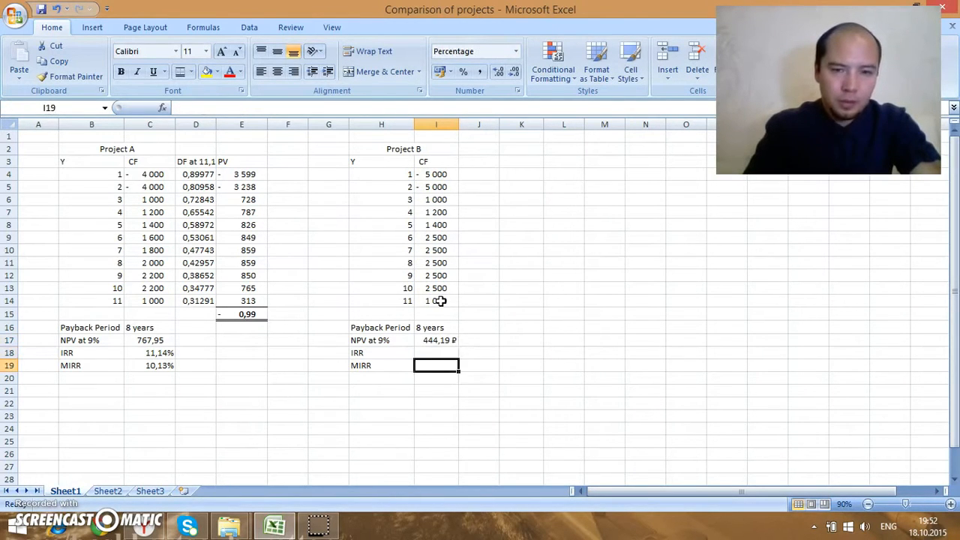
pyautogui.press('Up')
pyautogui.press('Up')
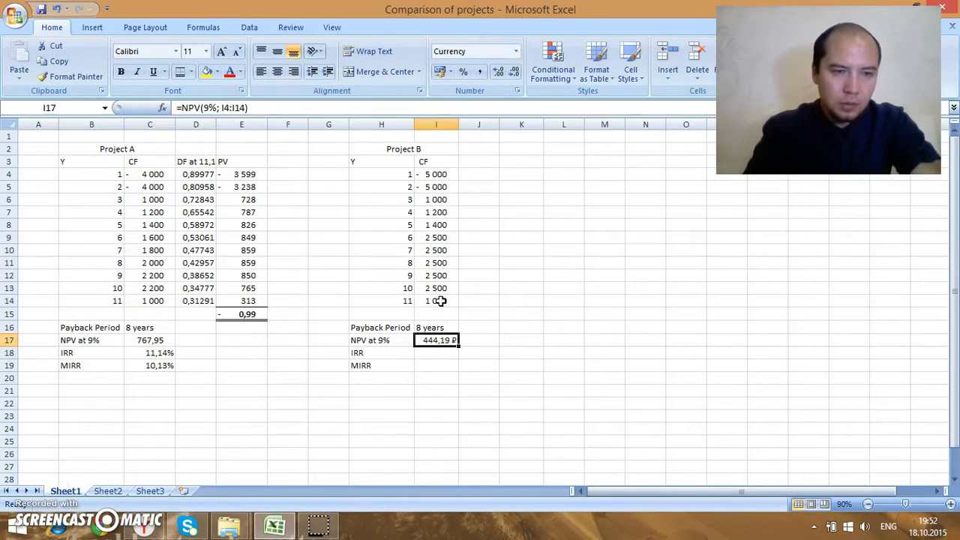
pyautogui.click(147, 340)
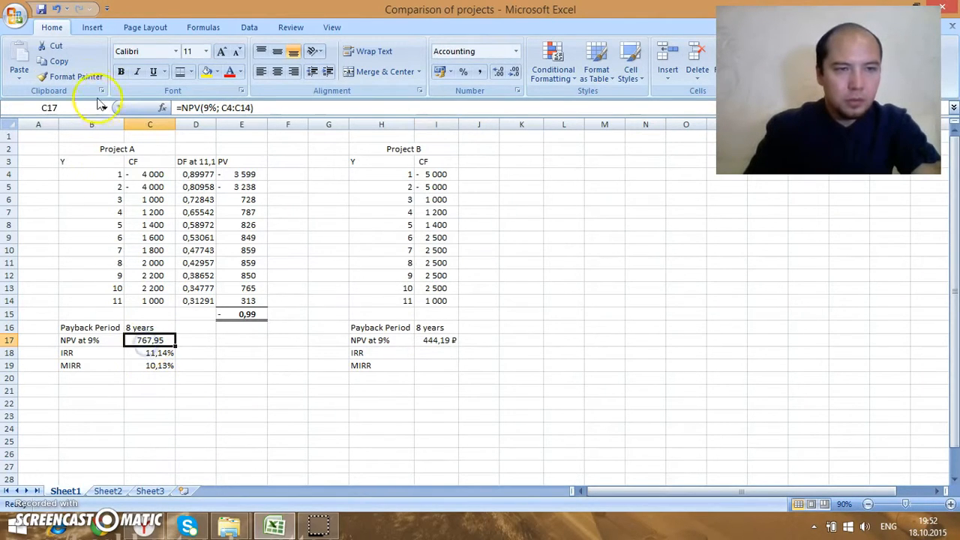
pyautogui.click(75, 77)
pyautogui.click(432, 340)
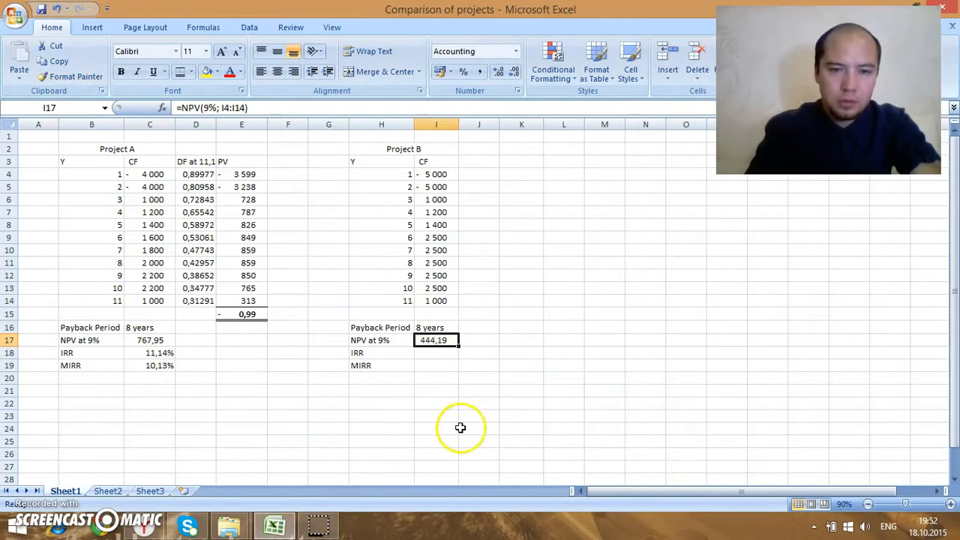
# Step: Calculate Project B's IRR in I18 with =IRR(I4:I14)
pyautogui.press('Down')
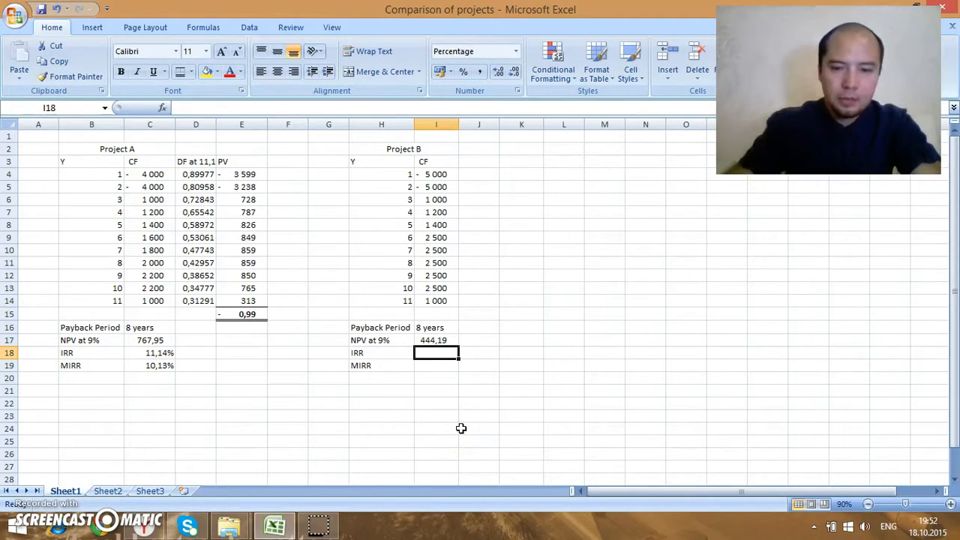
pyautogui.write('=irr')
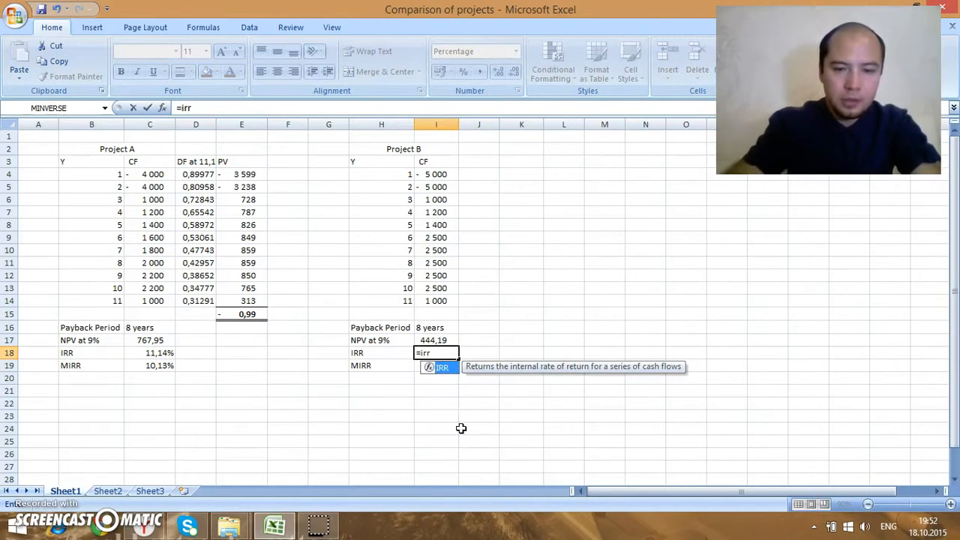
pyautogui.write('(')
pyautogui.moveTo(435, 181); pyautogui.dragTo(443, 298)
pyautogui.write(')')
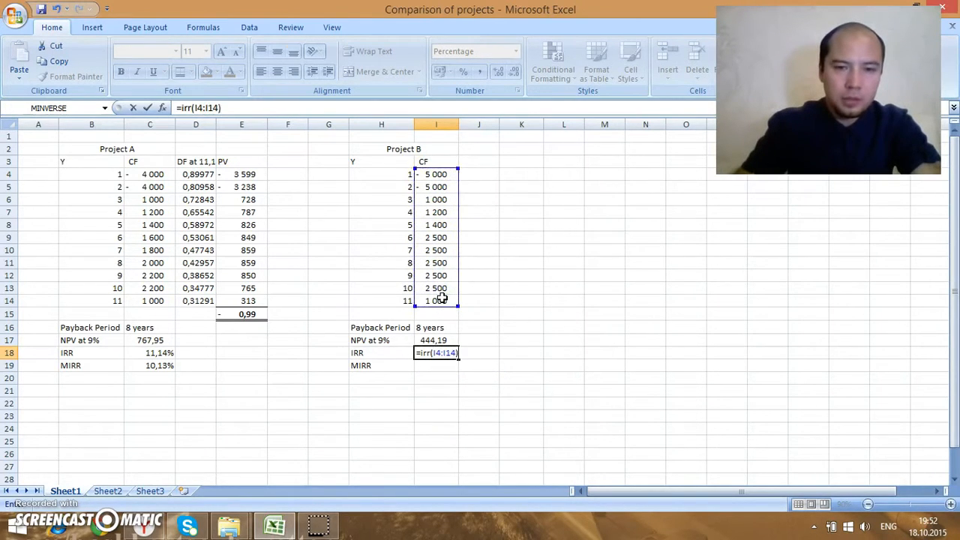
pyautogui.press('Return')
pyautogui.press('Up')
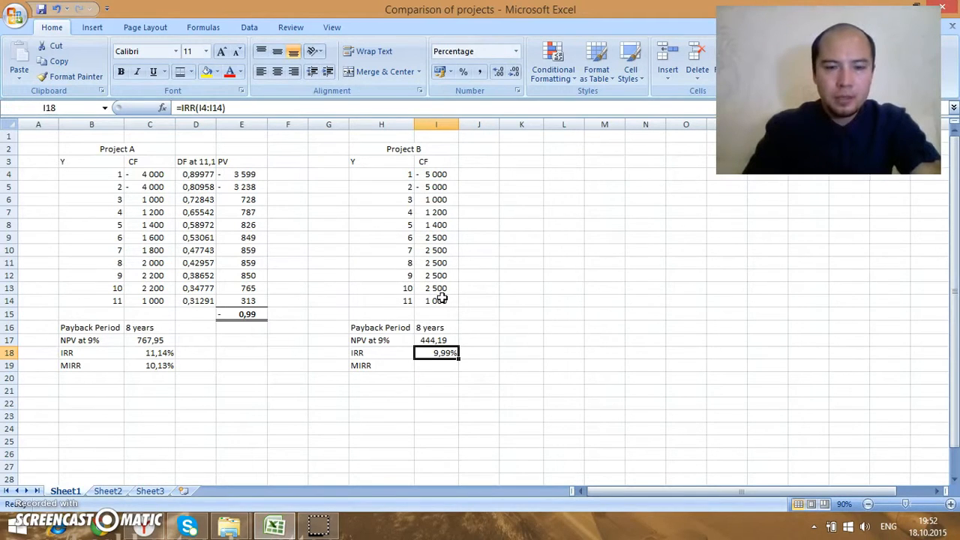
# Step: Calculate Project B's MIRR in I19 with =MIRR(I4:I14; 9%; 9%), using 9% as finance and reinvestment rate
pyautogui.press('Down')
pyautogui.write('=')
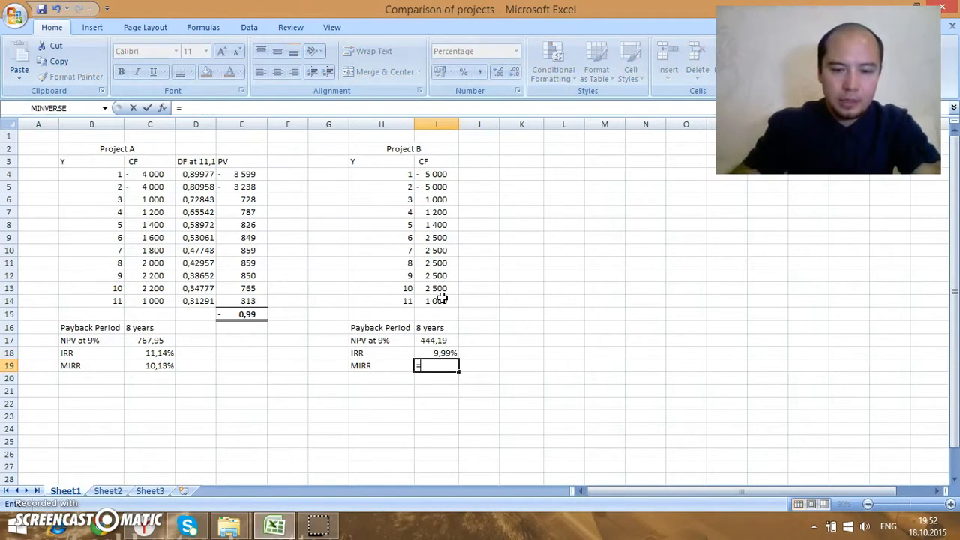
pyautogui.write('mirr(')
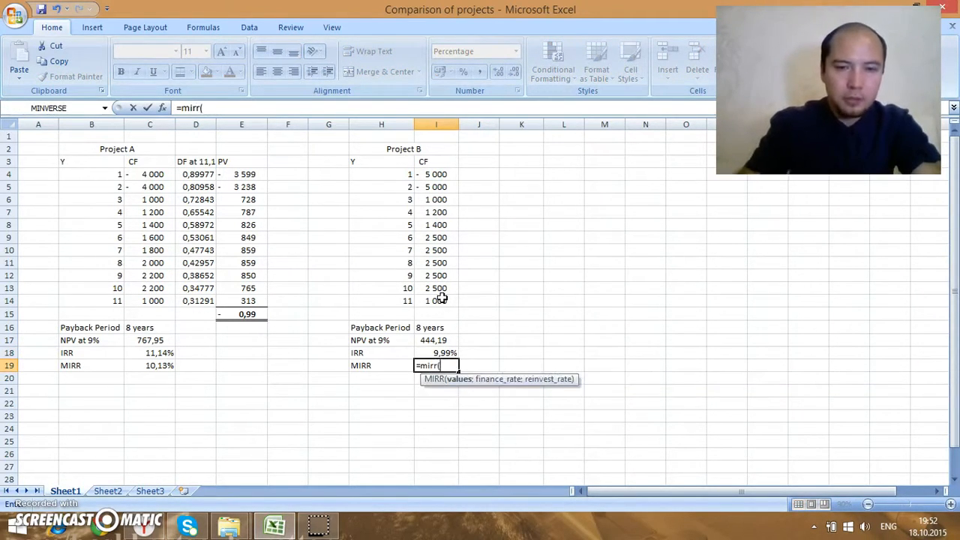
pyautogui.moveTo(434, 174); pyautogui.dragTo(436, 300)
pyautogui.write('; 9%')
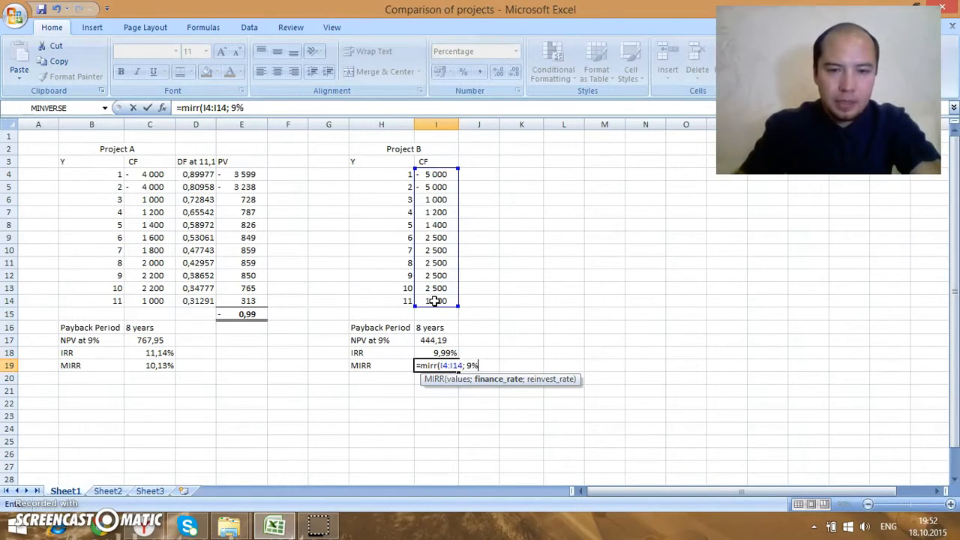
pyautogui.write('; 9%)')
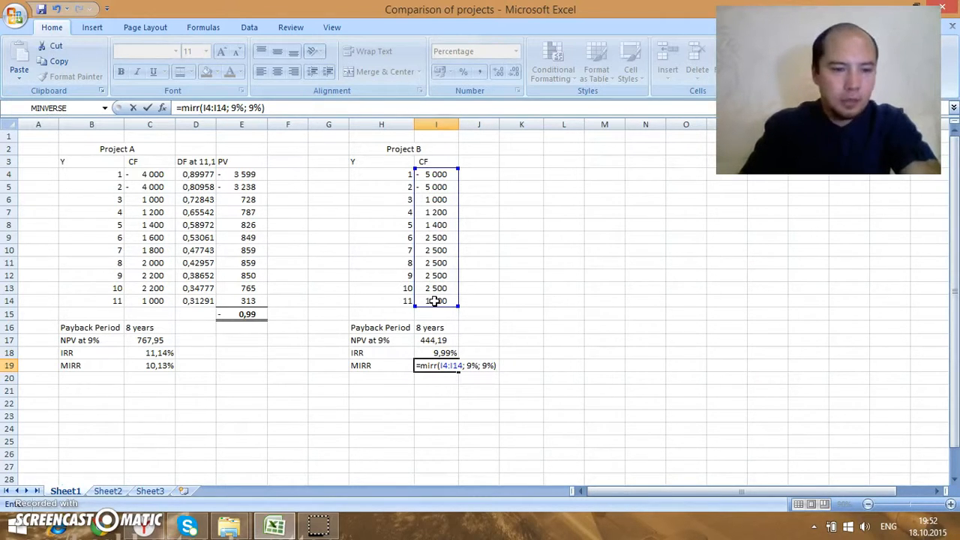
pyautogui.press('Return')
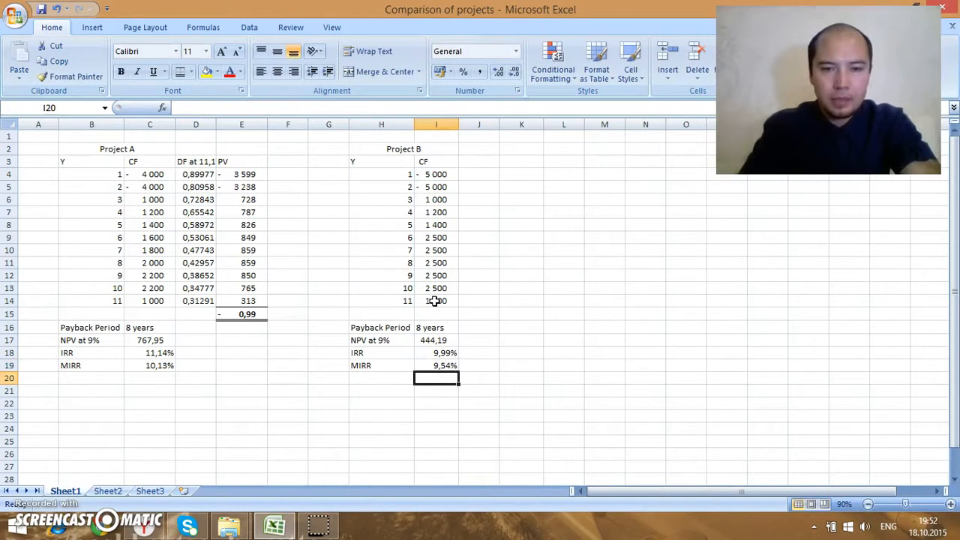
# Step: Review Project B's payback period, NPV, IRR and MIRR in I16:I19
pyautogui.press('Up')
pyautogui.press('Up')
pyautogui.press('Up')
pyautogui.press('Up')
pyautogui.press('Down')
pyautogui.press('Down')
pyautogui.press('Down')
pyautogui.press('Up')
pyautogui.press('Up')
pyautogui.press('Up')
pyautogui.press('Down')
pyautogui.press('Down')
pyautogui.press('Down')
# Step: Compare the MIRR of Project A and Project B across row 19
pyautogui.press('Left')
pyautogui.press('Left')
pyautogui.press('Left')
pyautogui.press('Left')
pyautogui.press('Left')
pyautogui.press('Left')
pyautogui.press('Left')
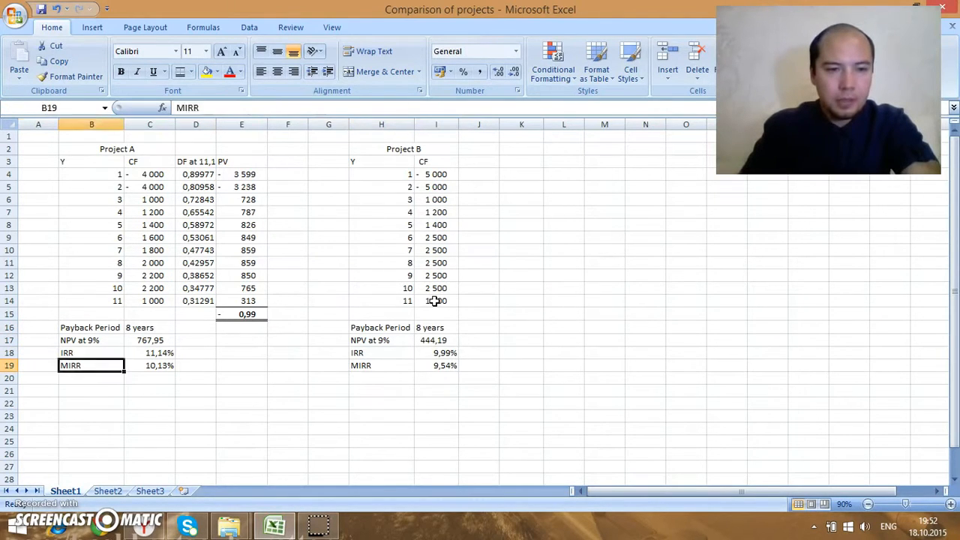
pyautogui.press('Right')
pyautogui.press('Right')
pyautogui.press('Right')
pyautogui.press('Right')
pyautogui.press('Right')
pyautogui.press('Right')
pyautogui.press('Right')
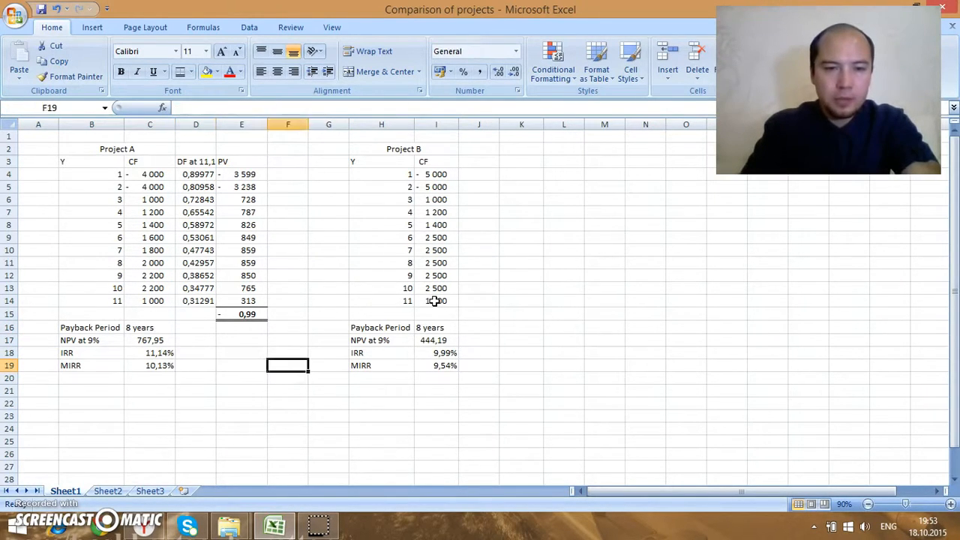
pyautogui.press('Up')
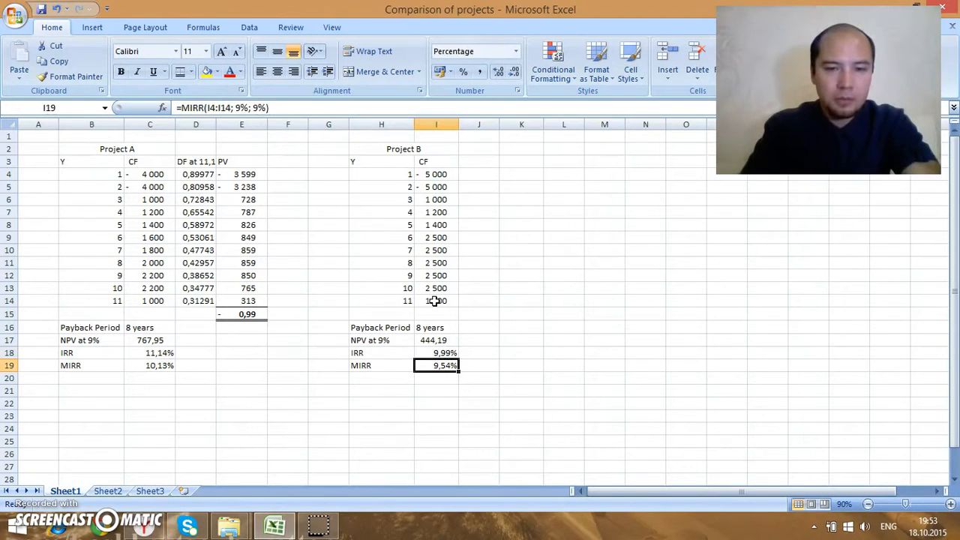
pyautogui.press('Left')
pyautogui.press('Left')
pyautogui.press('Left')
pyautogui.press('Left')
pyautogui.press('Left')
pyautogui.press('Left')
pyautogui.press('Left')
pyautogui.press('Left')
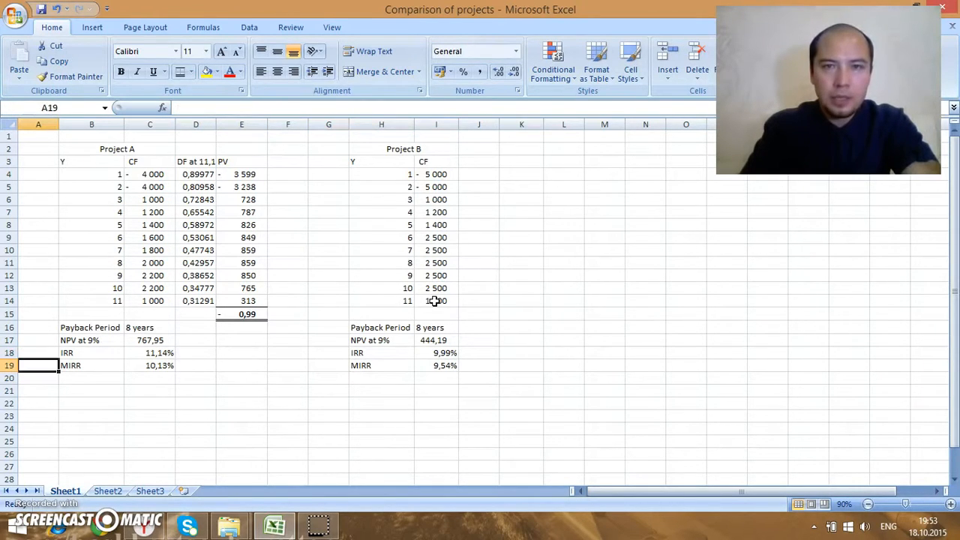
pyautogui.press('Right')
pyautogui.press('Right')
pyautogui.press('Left')
pyautogui.press('Left')
pyautogui.press('Right')
# Step: Compare the IRR of Project A and Project B across row 18
pyautogui.press('Up')
pyautogui.press('Down')
pyautogui.press('Up')
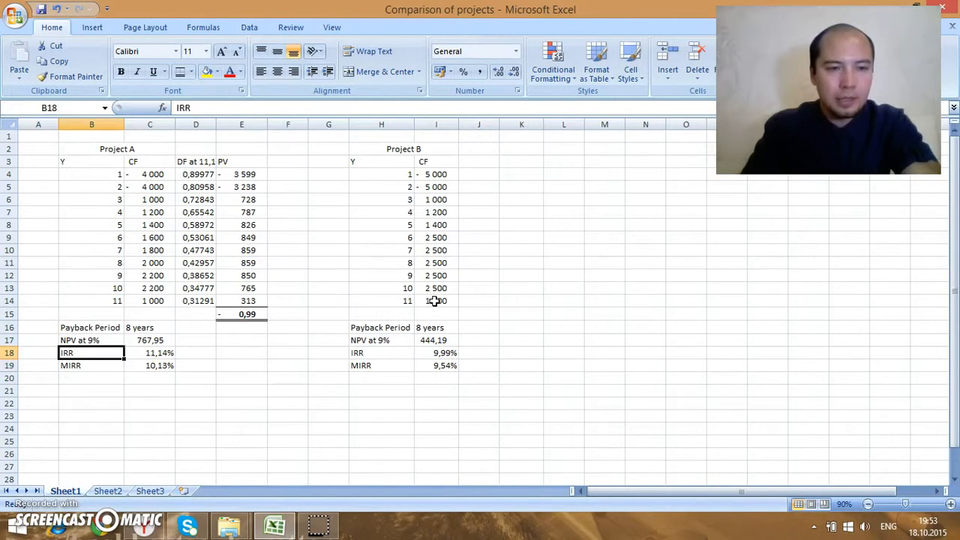
pyautogui.press('Right')
pyautogui.press('Right')
pyautogui.press('Right')
pyautogui.press('Right')
pyautogui.press('Right')
pyautogui.press('Right')
pyautogui.press('Right')
pyautogui.press('Down')
pyautogui.press('Up')
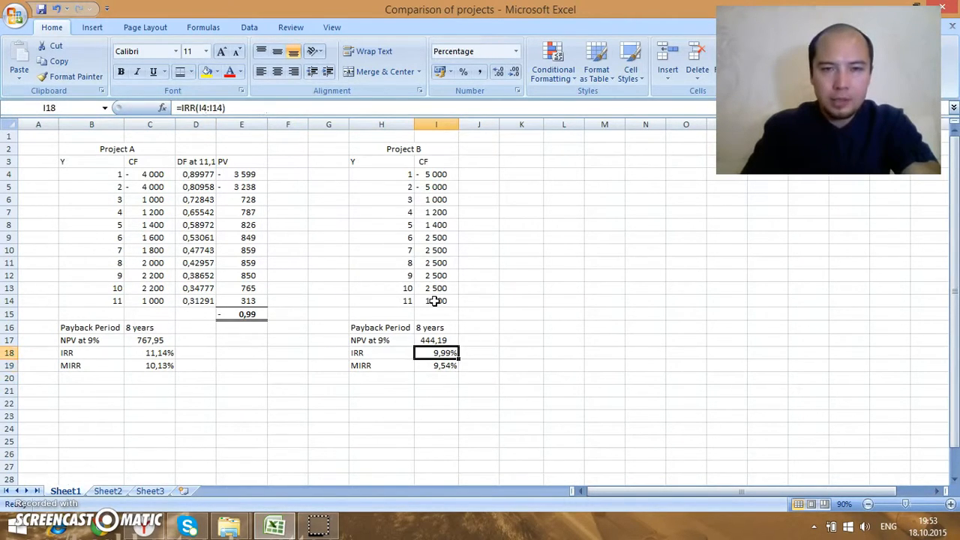
# Step: Check the empty column beside Project B's cash flows and the IRR in I18 as the rate for discount factors
pyautogui.press('Right')
pyautogui.press('Up')
pyautogui.press('Up')
pyautogui.press('Up')
pyautogui.press('Up')
pyautogui.press('Up')
pyautogui.press('Up')
pyautogui.press('Up')
pyautogui.press('Up')
pyautogui.press('Up')
pyautogui.press('Up')
pyautogui.press('Up')
pyautogui.press('Up')
pyautogui.press('Up')
pyautogui.press('Up')
pyautogui.press('Up')
pyautogui.press('Up')
pyautogui.press('Up')
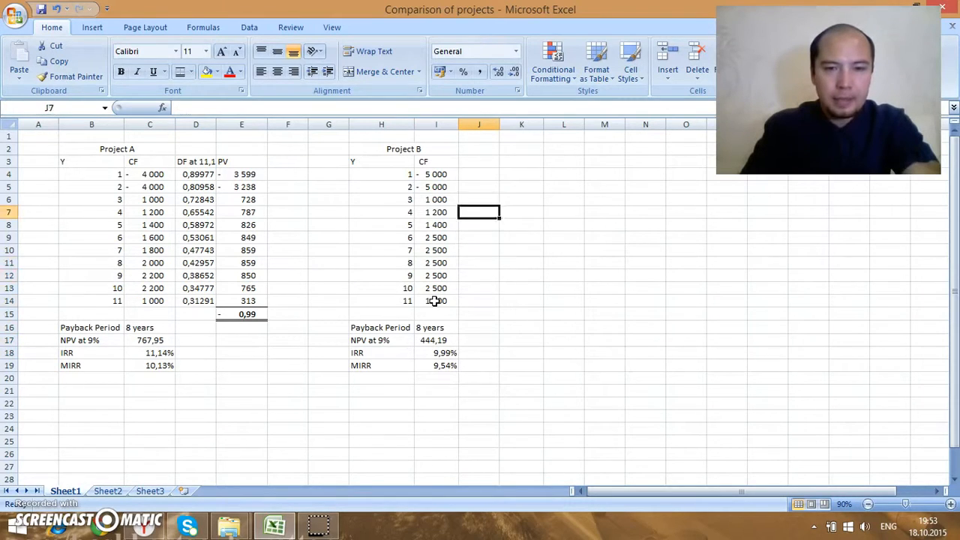
pyautogui.press('Down')
pyautogui.press('Down')
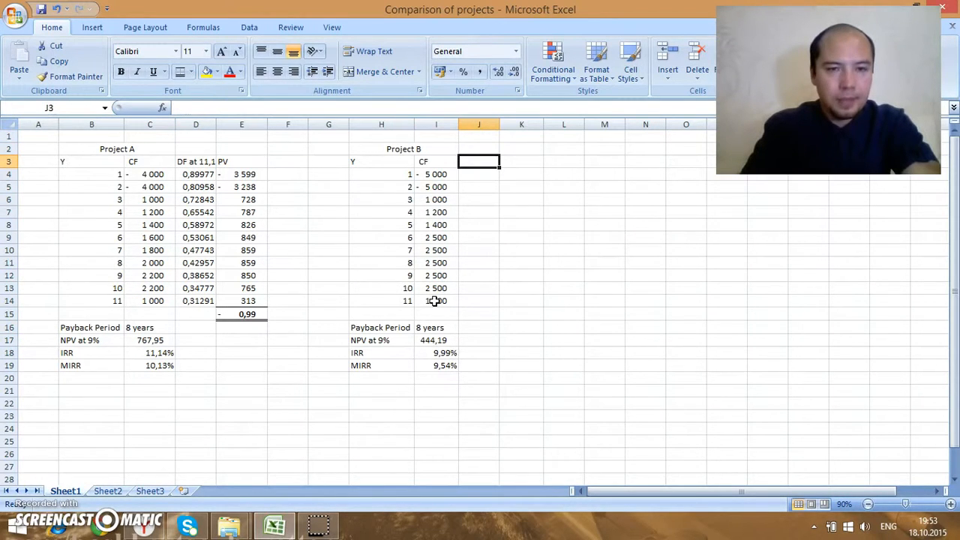
pyautogui.press('Left')
pyautogui.press('Down')
pyautogui.press('Down')
pyautogui.press('Down')
pyautogui.press('Down')
pyautogui.press('Down')
pyautogui.press('Down')
pyautogui.press('Down')
pyautogui.press('Down')
pyautogui.press('Down')
pyautogui.press('Down')
pyautogui.press('Down')
pyautogui.press('Down')
pyautogui.press('Down')
pyautogui.press('Down')
pyautogui.press('Down')
pyautogui.press('Left')
pyautogui.press('Right')
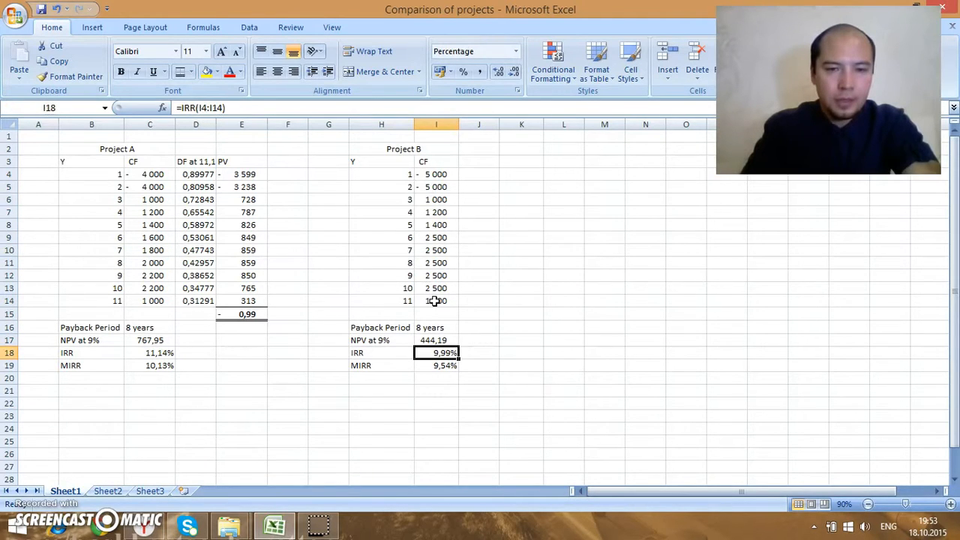
# Step: Add the column header "DF at 9,99%" in J3 beside Project B's cash flows
pyautogui.press('Right')
pyautogui.press('Up')
pyautogui.press('Up')
pyautogui.press('Up')
pyautogui.press('Up')
pyautogui.press('Up')
pyautogui.press('Up')
pyautogui.press('Up')
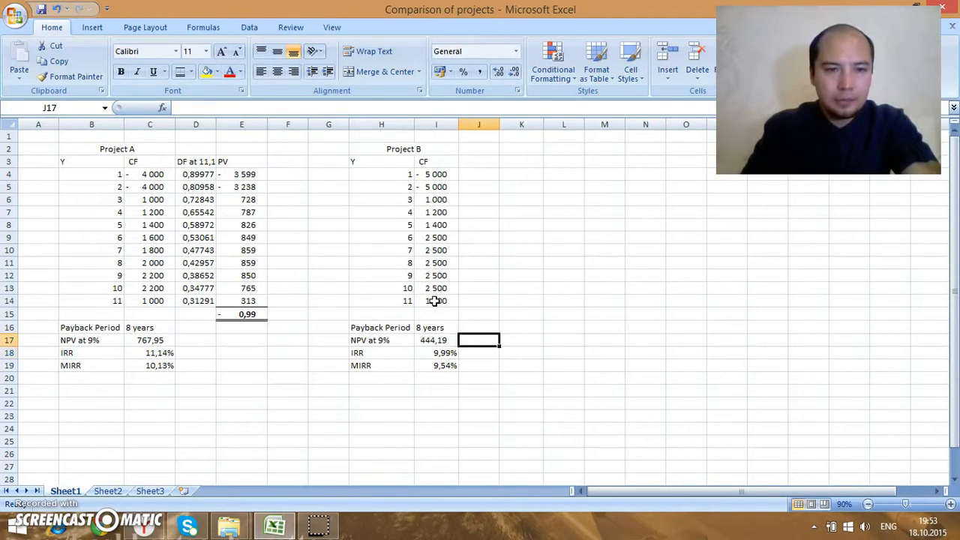
pyautogui.press('Up')
pyautogui.press('Up')
pyautogui.press('Up')
pyautogui.press('Up')
pyautogui.press('Up')
pyautogui.press('Up')
pyautogui.press('Up')
pyautogui.press('Up')
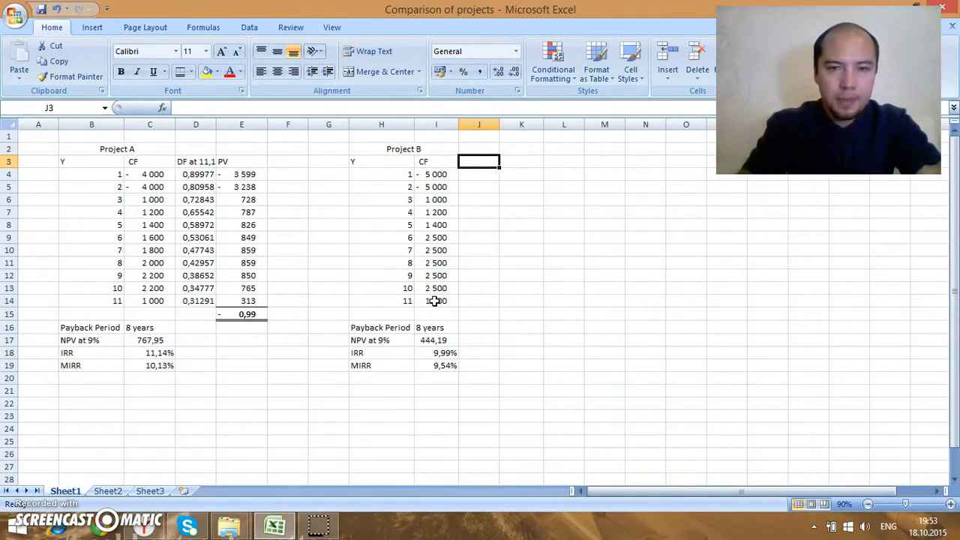
pyautogui.write('DF at ')
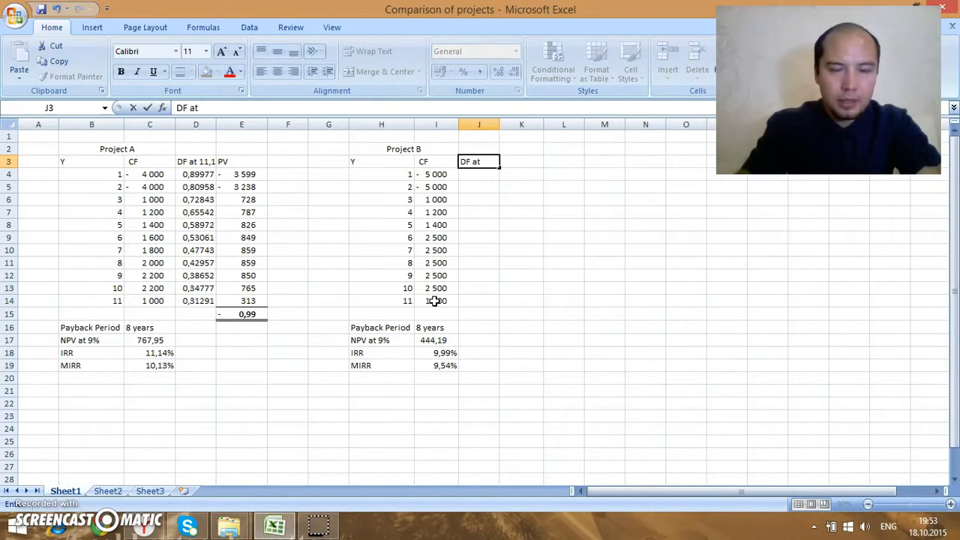
pyautogui.write('9,99')
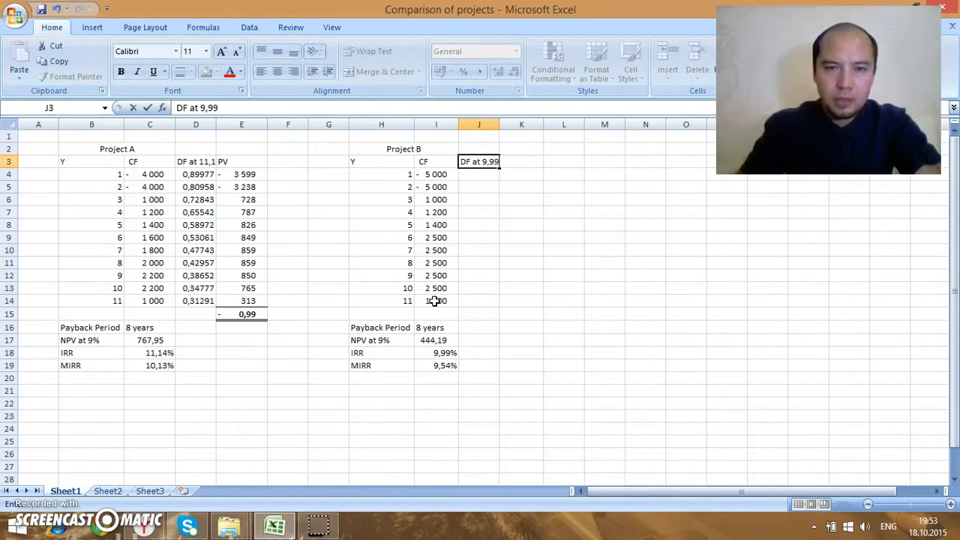
pyautogui.write('%')
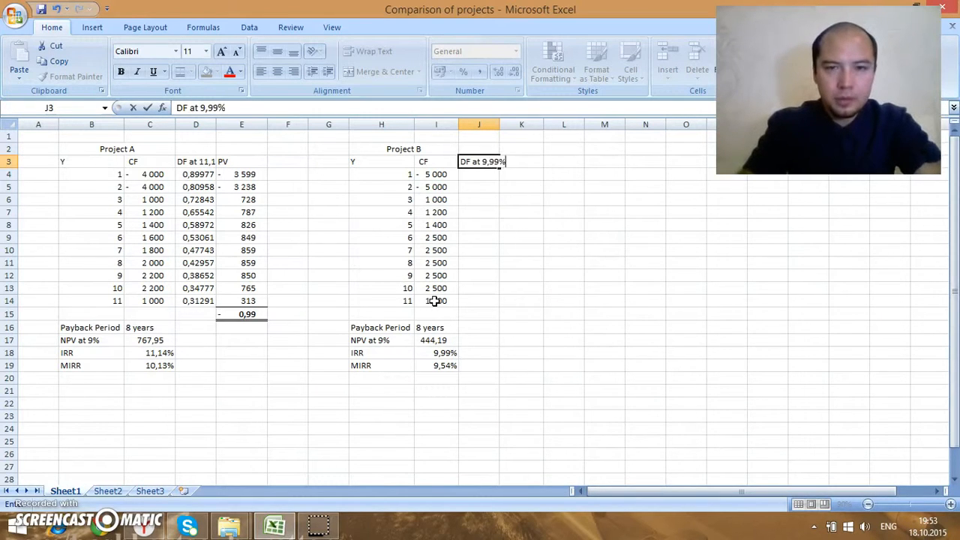
pyautogui.press('Return')
# Step: Enter the year-1 discount factor for Project B in J4 as =1/(1+0,0999)^H4
pyautogui.write('=1/(1+')
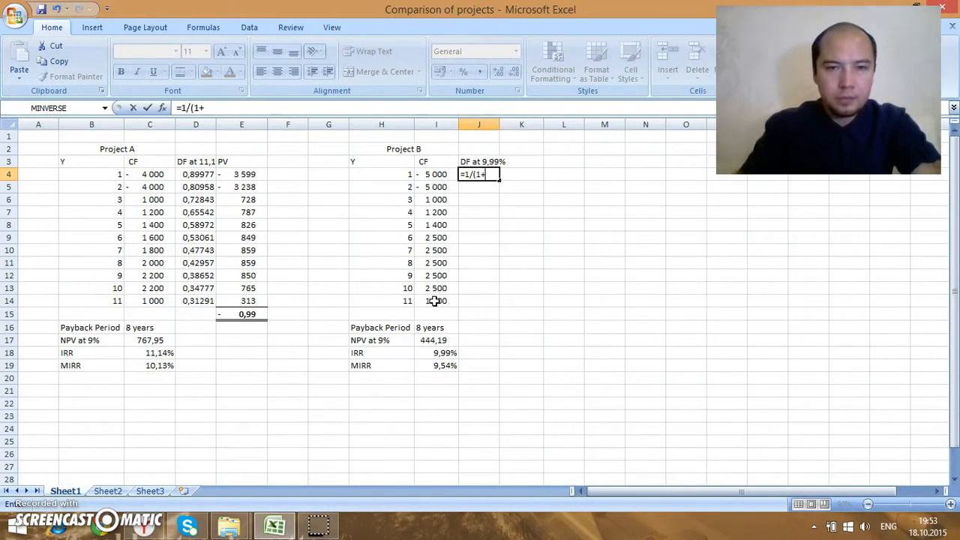
pyautogui.write('0,99')
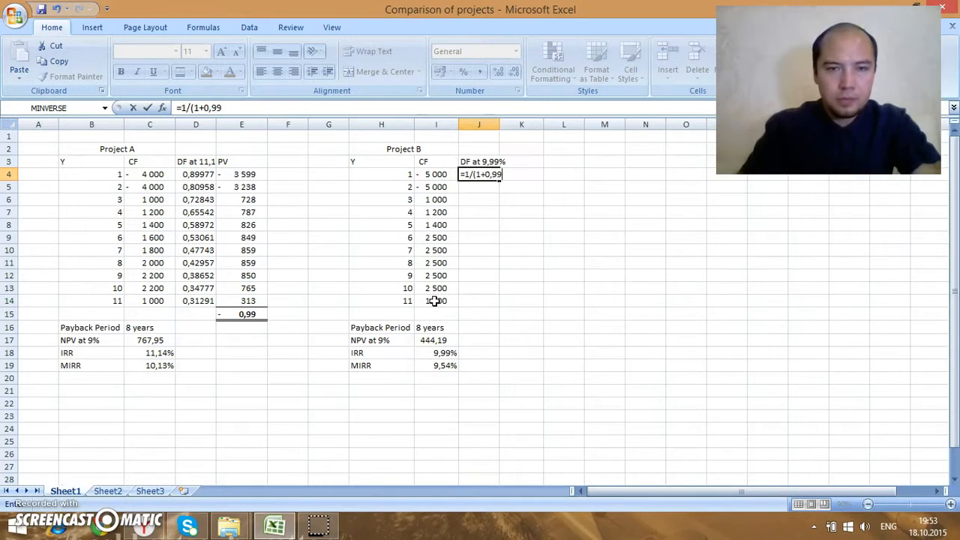
pyautogui.press('BackSpace')
pyautogui.press('BackSpace')
pyautogui.write('0')
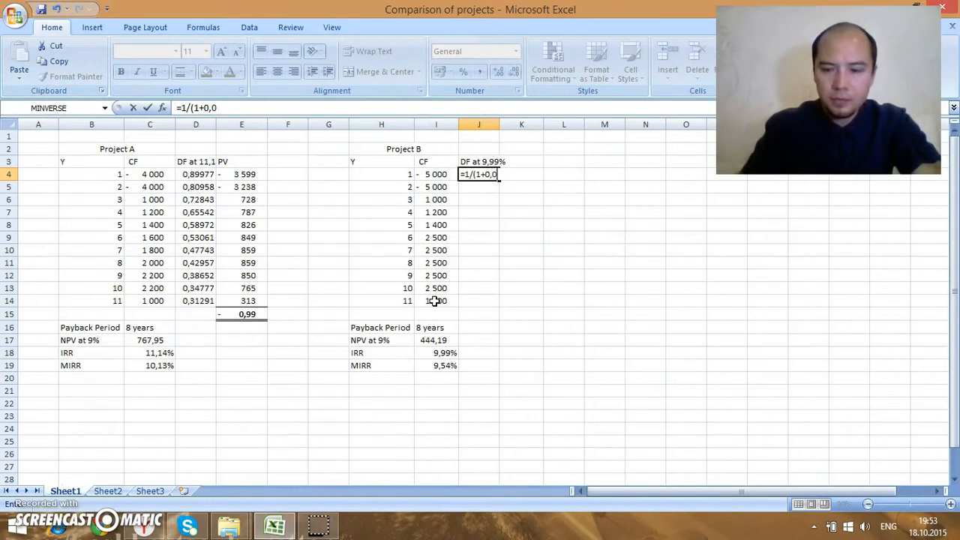
pyautogui.write('999)^')
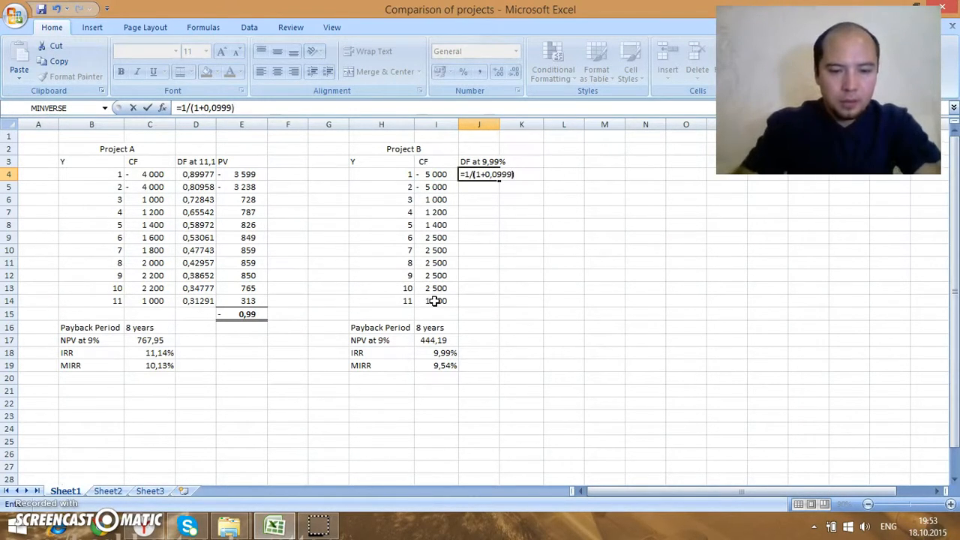
pyautogui.click(387, 171)
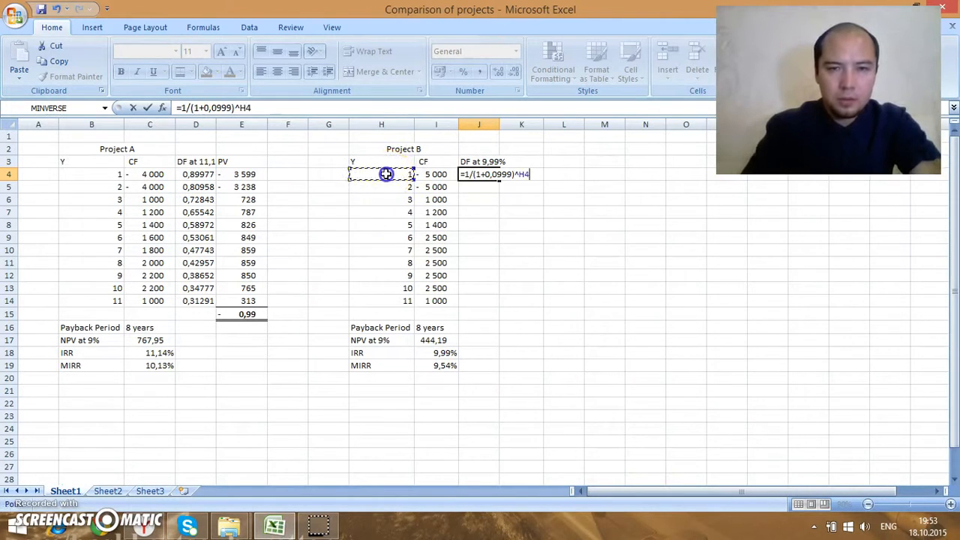
pyautogui.press('Return')
# Step: Copy the discount factor formula from J4 down through J14 for the remaining years
pyautogui.press('Up')
pyautogui.hotkey('ctrl', 'c')
pyautogui.press('Down')
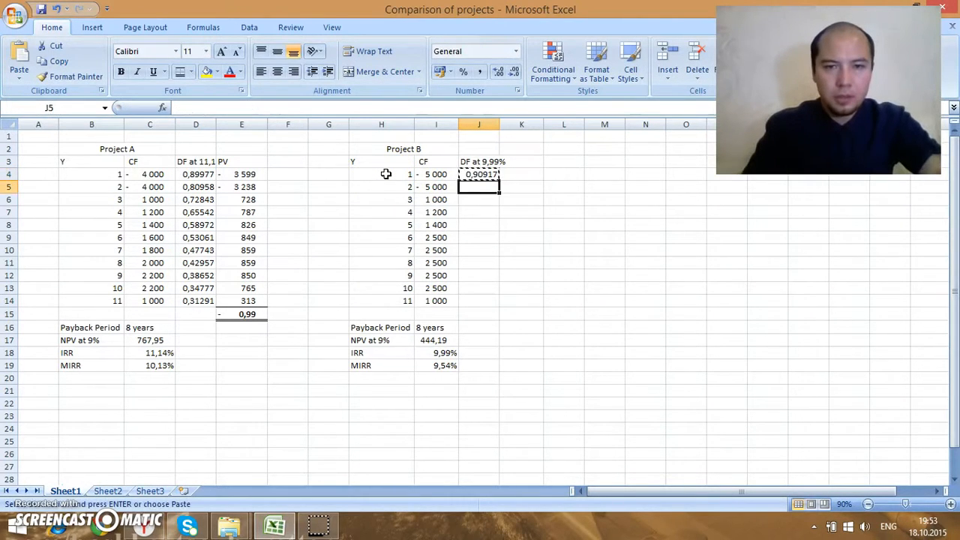
pyautogui.hotkey('shift', 'Down')
pyautogui.hotkey('shift', 'Down')
pyautogui.hotkey('shift', 'Down')
pyautogui.hotkey('shift', 'Down')
pyautogui.hotkey('shift', 'Down')
pyautogui.hotkey('shift', 'Down')
pyautogui.hotkey('shift', 'Down')
pyautogui.hotkey('shift', 'Down')
pyautogui.hotkey('shift', 'Down')
pyautogui.hotkey('ctrl', 'v')
# Step: Add the column header "PV" in K3 and fit column J's width to its contents
pyautogui.press('Up')
pyautogui.press('Up')
pyautogui.press('Right')
pyautogui.write('PV')
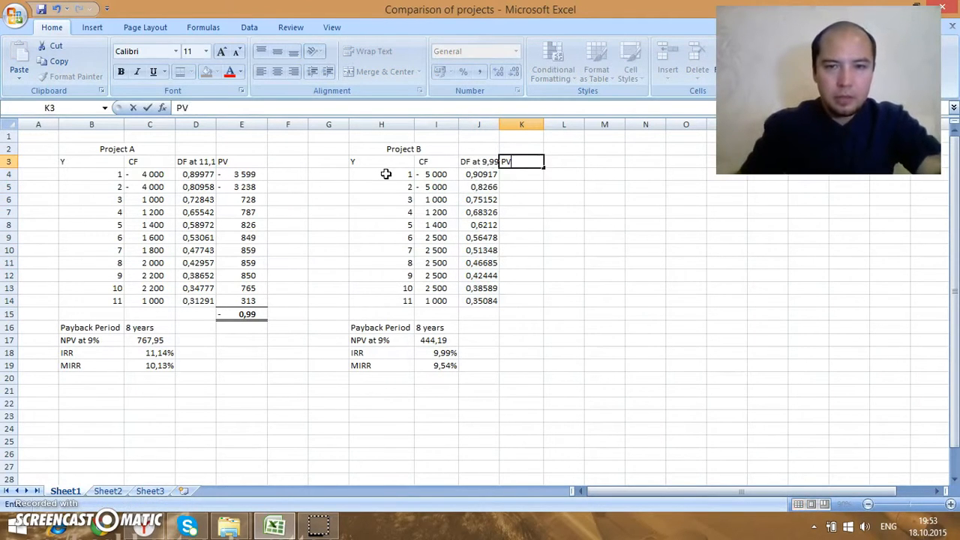
pyautogui.press('Return')
pyautogui.doubleClick(499, 124)
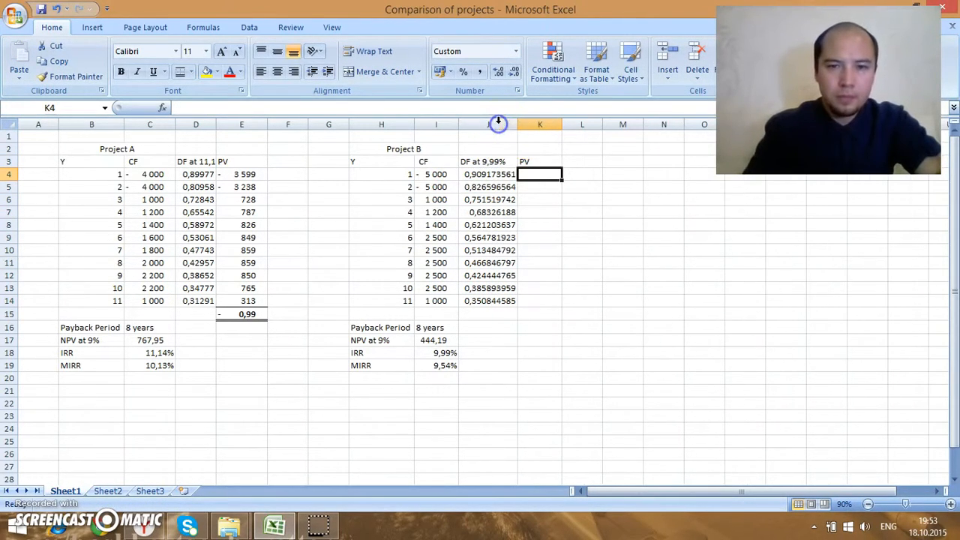
# Step: Calculate Project B's year-1 present value in K4 as =I4*J4
pyautogui.write('=')
pyautogui.press('Left')
pyautogui.press('Left')
pyautogui.write('*')
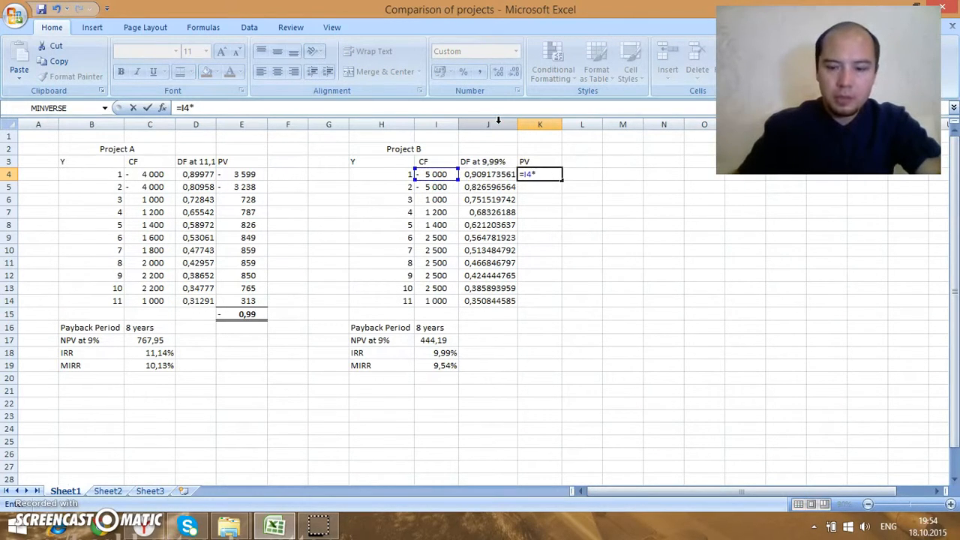
pyautogui.press('Left')
pyautogui.press('Return')
# Step: Copy the present value formula from K4 down through K14
pyautogui.press('Up')
pyautogui.hotkey('ctrl', 'c')
pyautogui.press('Down')
pyautogui.hotkey('shift', 'Down')
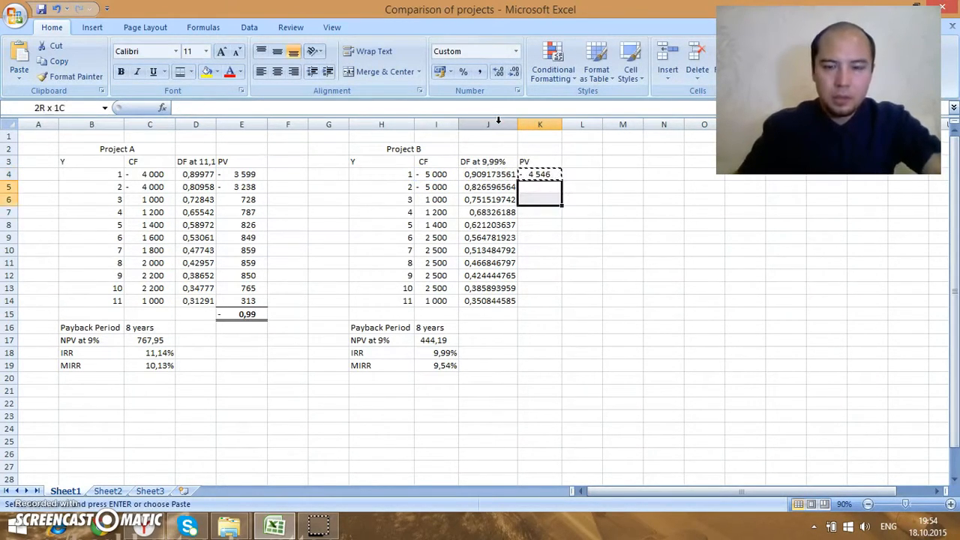
pyautogui.hotkey('shift', 'Down')
pyautogui.hotkey('shift', 'Down')
pyautogui.hotkey('shift', 'Down')
pyautogui.hotkey('shift', 'Down')
pyautogui.hotkey('shift', 'Down')
pyautogui.hotkey('shift', 'Down')
pyautogui.hotkey('shift', 'Down')
pyautogui.hotkey('shift', 'Down')
pyautogui.hotkey('ctrl', 'v')
# Step: Copy Project A's PV total from E15 to K15 to sum Project B's present values in K4:K14
pyautogui.press('Down')
pyautogui.press('Down')
pyautogui.press('Down')
pyautogui.press('Down')
pyautogui.press('Down')
pyautogui.press('Down')
pyautogui.press('Down')
pyautogui.press('Down')
pyautogui.press('Down')
pyautogui.press('Down')
pyautogui.press('Left')
pyautogui.press('Left')
pyautogui.press('Left')
pyautogui.press('Left')
pyautogui.press('Left')
pyautogui.press('Left')
pyautogui.hotkey('ctrl', 'c')
pyautogui.press('Right')
pyautogui.press('Right')
pyautogui.press('Right')
pyautogui.press('Right')
pyautogui.press('Right')
pyautogui.press('Right')
pyautogui.hotkey('ctrl', 'v')
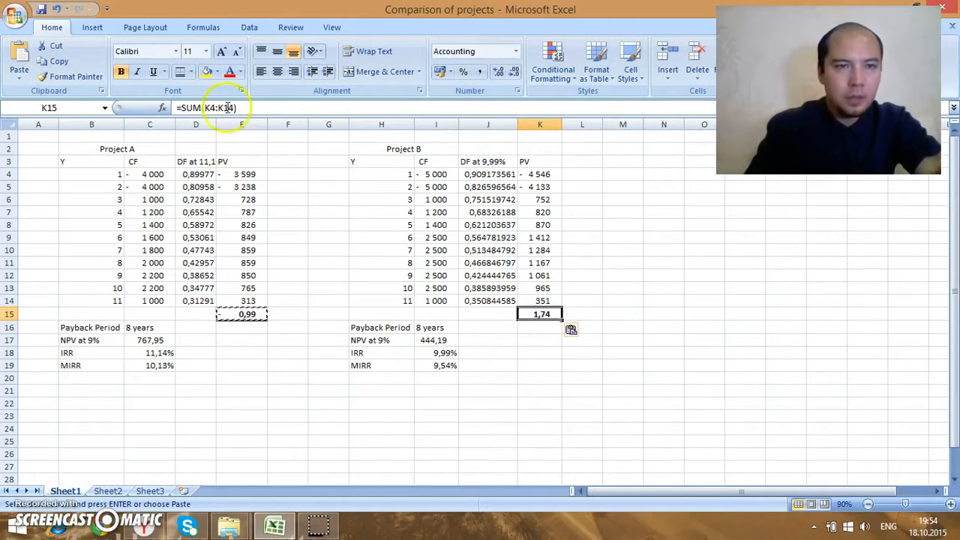
# Step: Trace the precedents of the PV total in K15 and add the note "very close to zero" beside it in L15
pyautogui.click(207, 24)
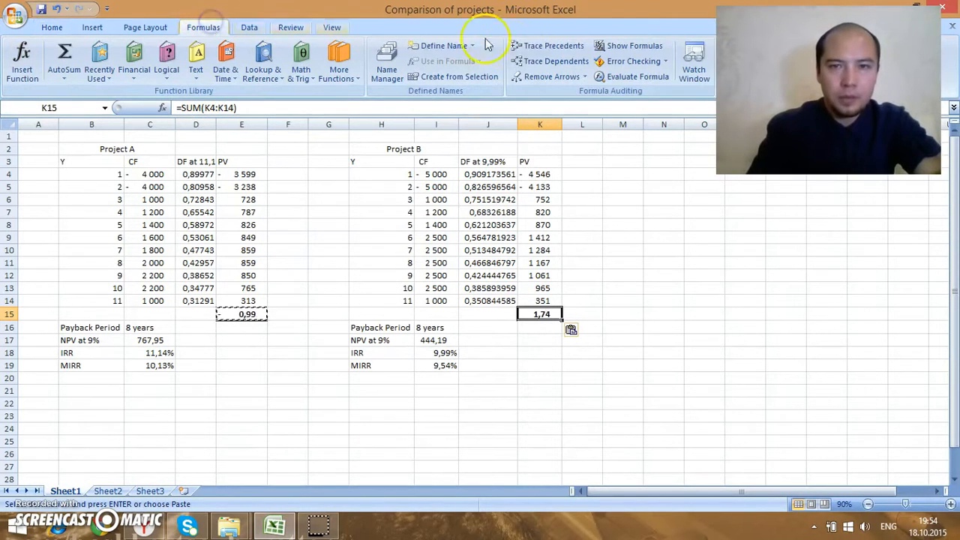
pyautogui.click(529, 46)
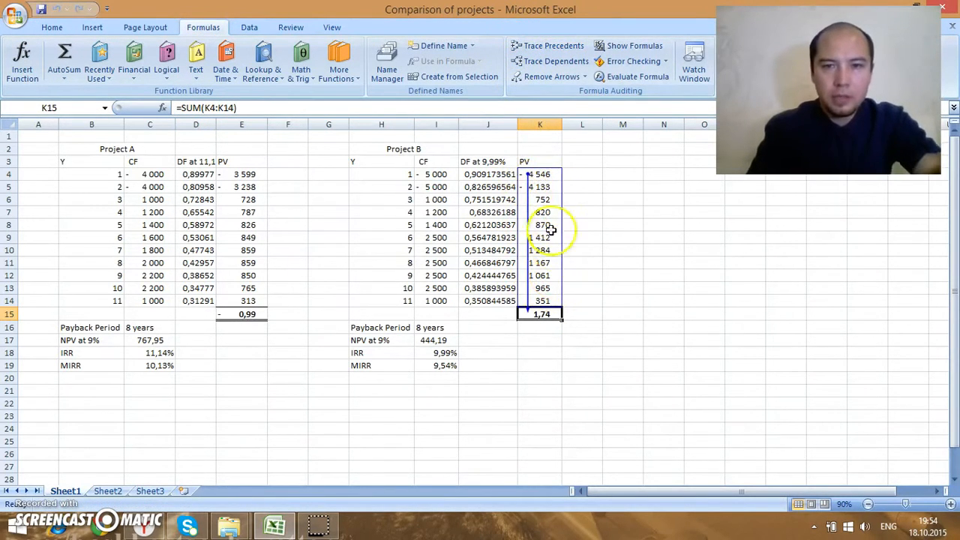
pyautogui.click(575, 313)
pyautogui.write('very close to zero')
pyautogui.press('Return')
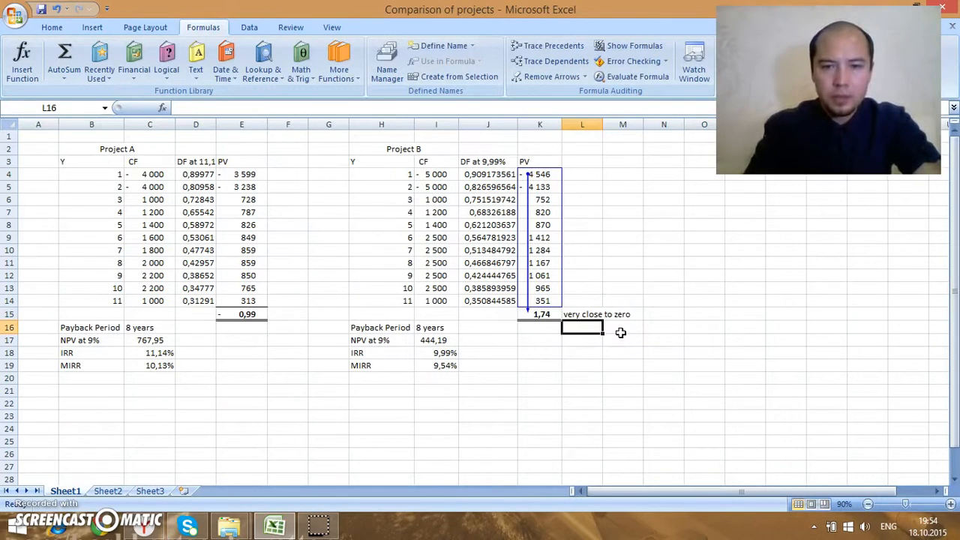
# Step: Check Project B's IRR formula in I18
pyautogui.click(435, 353)
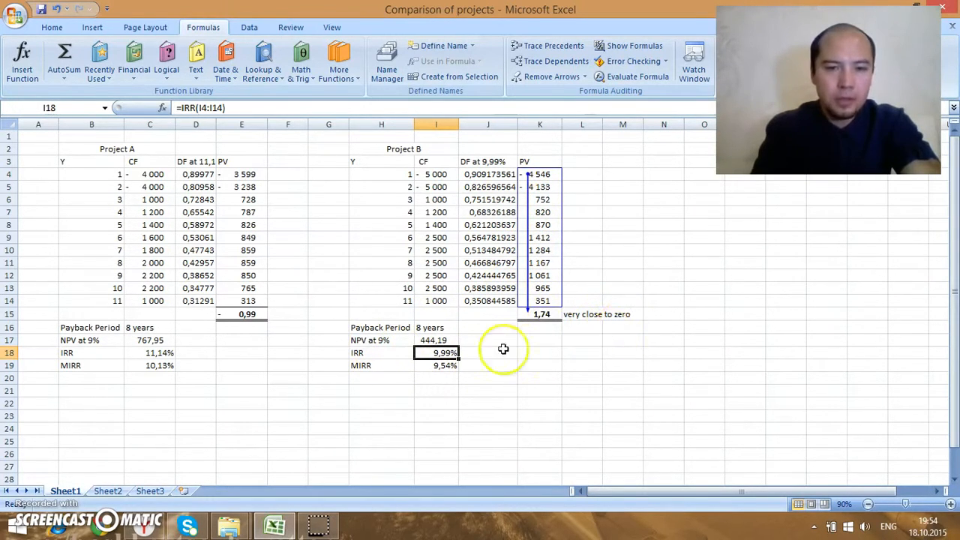
pyautogui.click(391, 404)
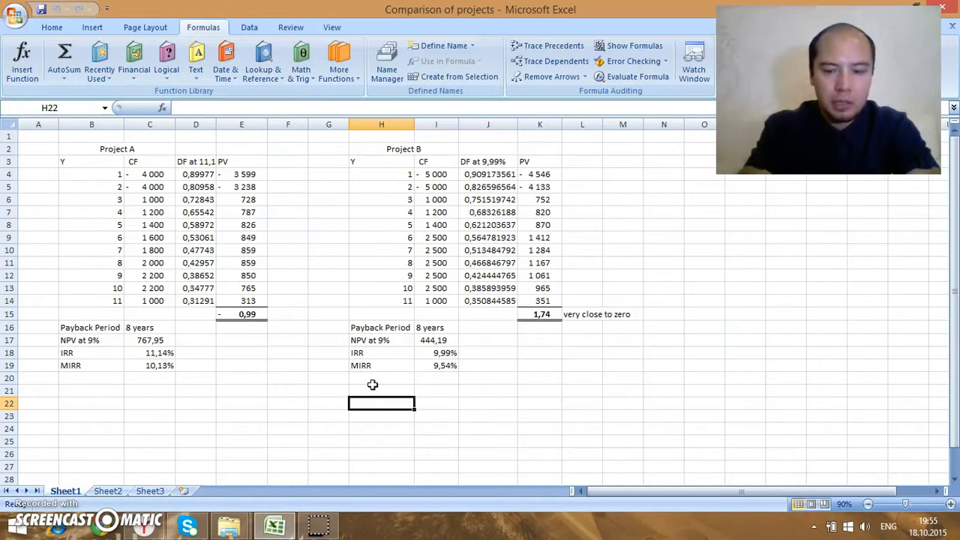
# Step: Mark the payback periods of the two projects as equal with "=" in F16
pyautogui.press('Up')
pyautogui.press('Up')
pyautogui.press('Up')
pyautogui.press('Up')
pyautogui.press('Up')
pyautogui.press('Left')
pyautogui.press('Left')
pyautogui.press('Up')
pyautogui.write('=')
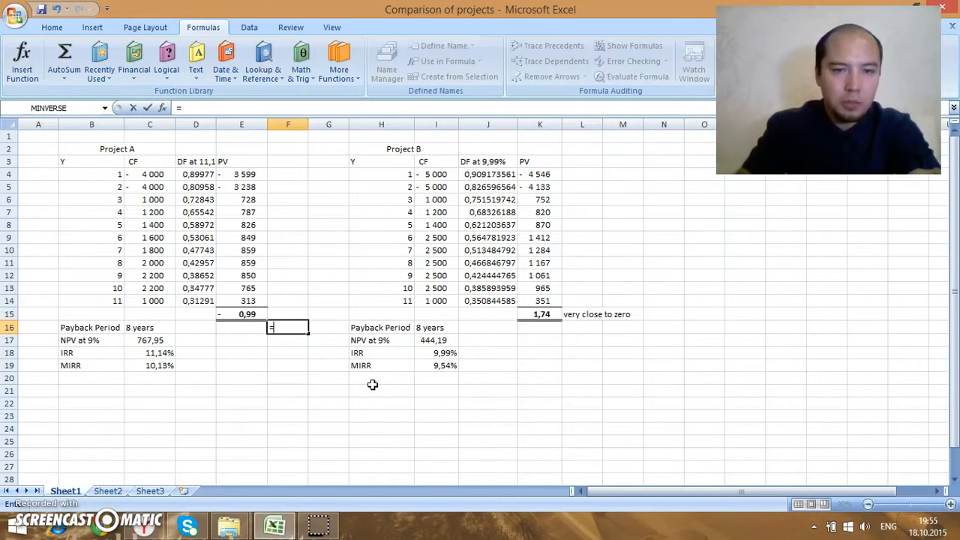
pyautogui.press('Return')
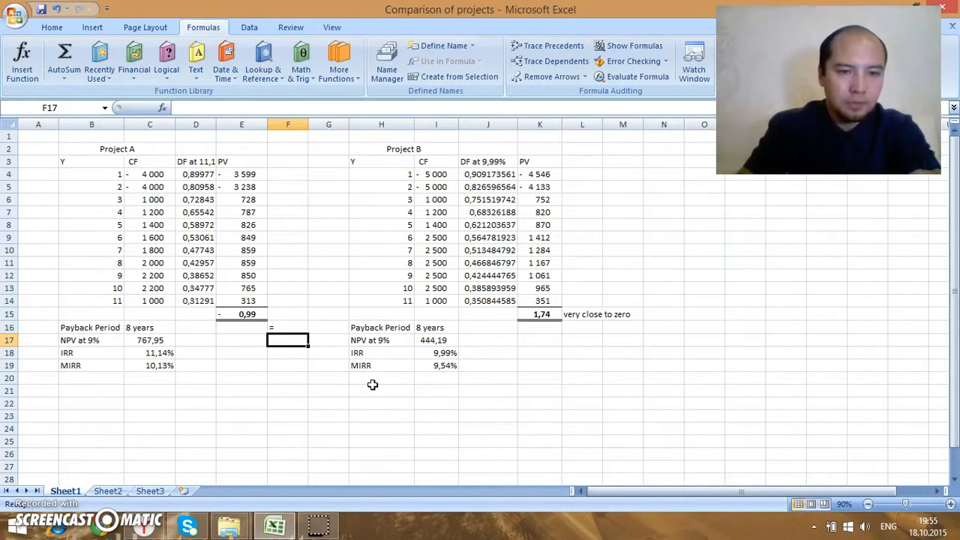
# Step: Enter ">" in F17, F18 and F19 to rank Project A above Project B on NPV, IRR and MIRR
pyautogui.write('>')
pyautogui.press('Return')
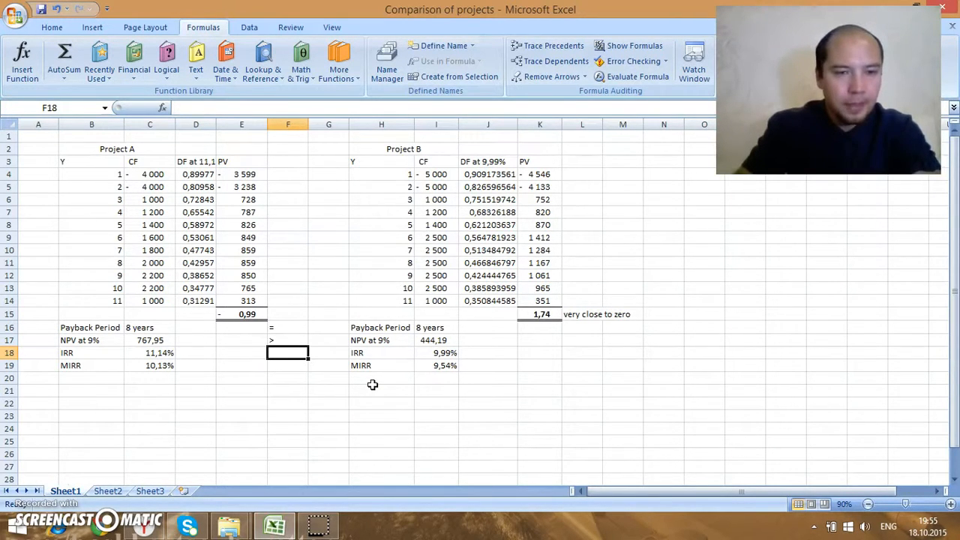
pyautogui.write('>')
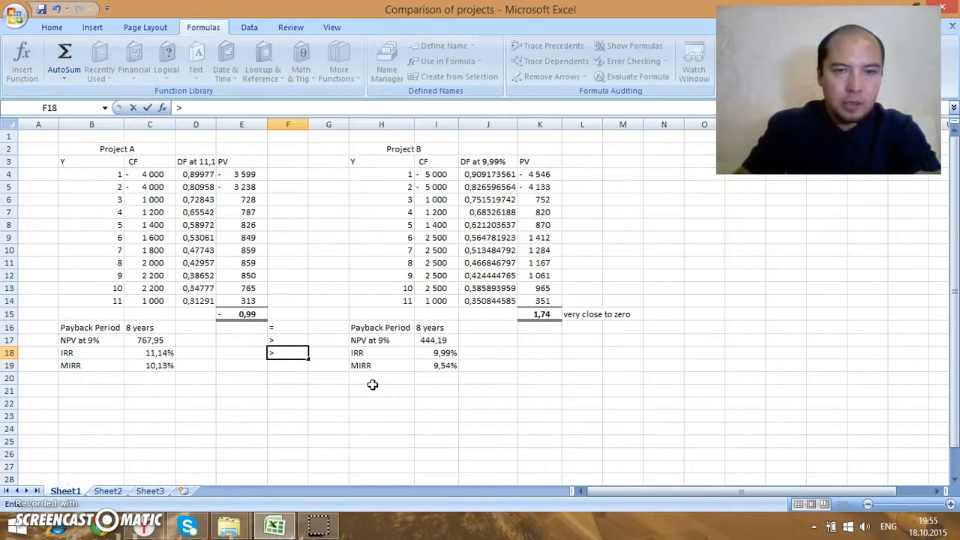
pyautogui.press('Return')
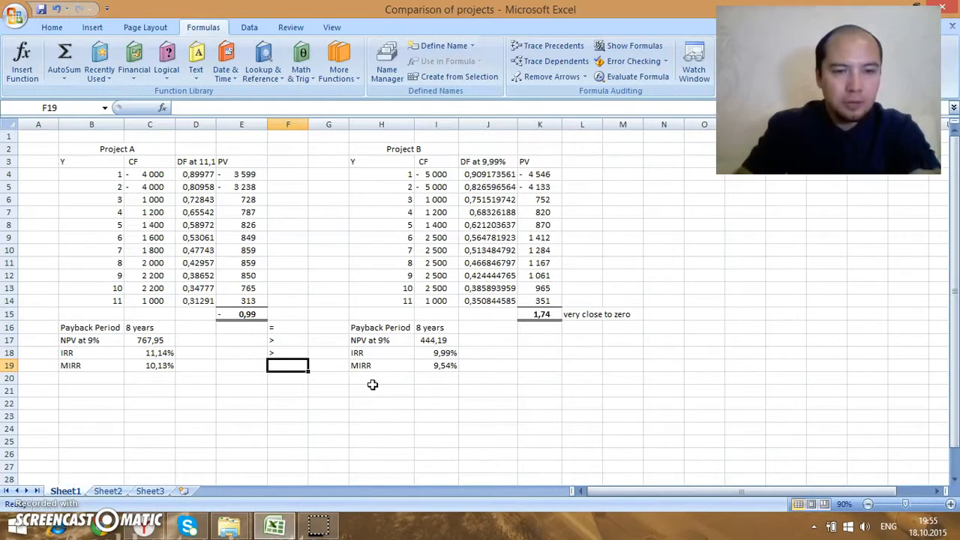
pyautogui.write('>')
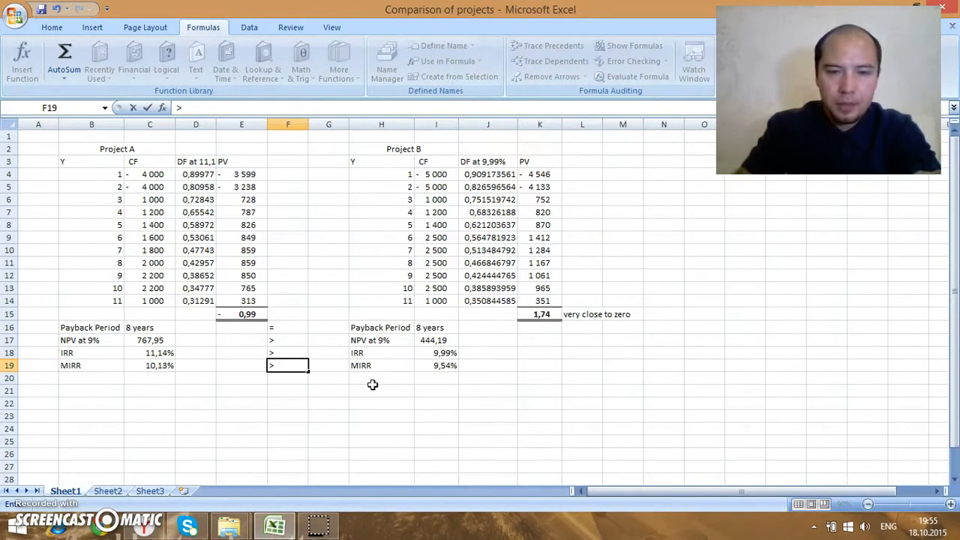
pyautogui.press('Return')
pyautogui.press('Up')
pyautogui.press('Up')
pyautogui.press('Up')
pyautogui.press('Up')
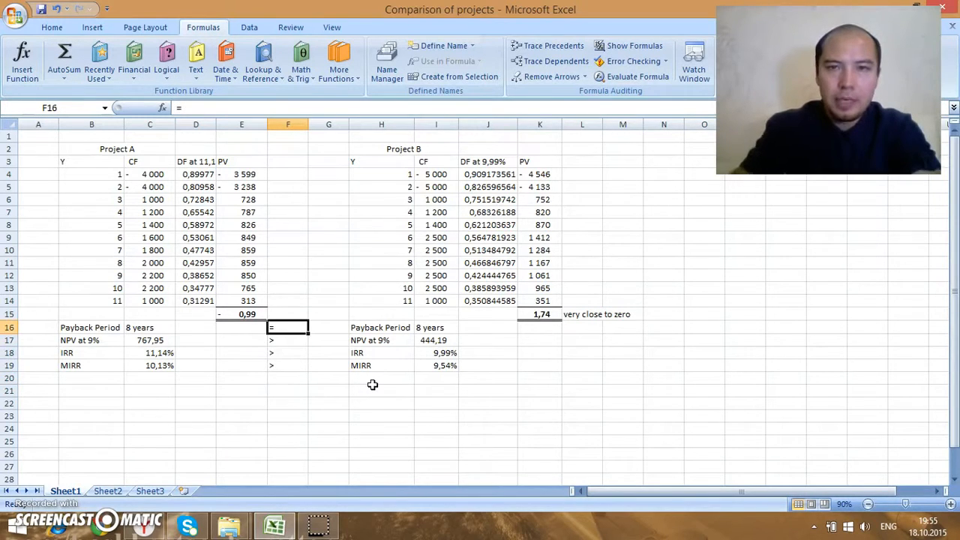